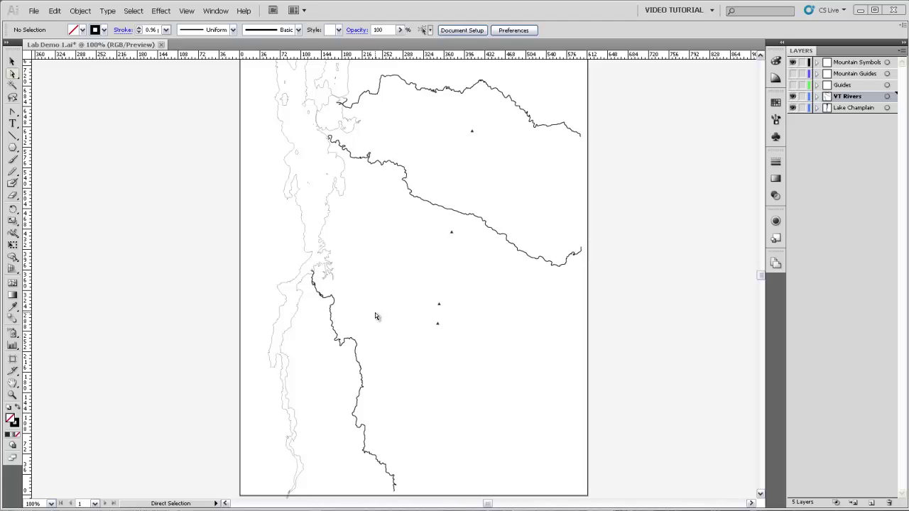
- Lock the Lake Champlain, Guides, Mountain Guides and Mountain Symbols layers, leaving VT Rivers editable
{"action": "left_click", "coordinate": [803, 108]}
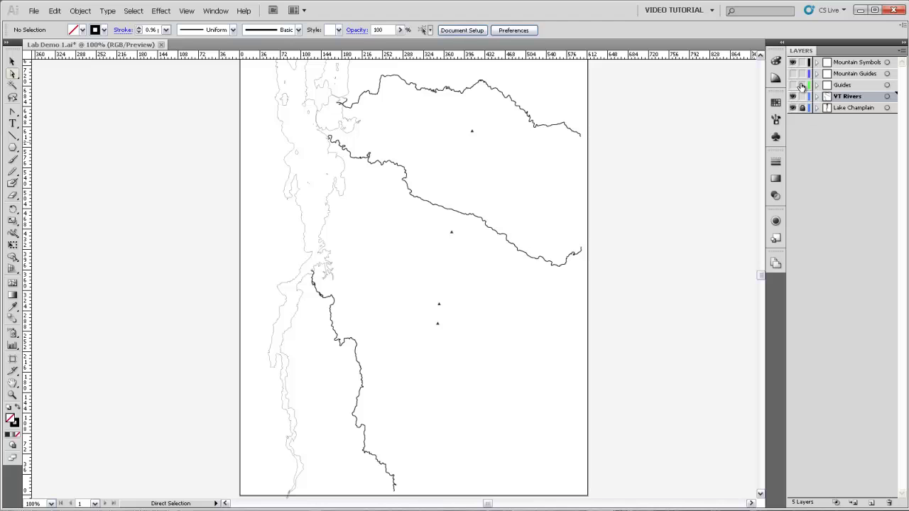
{"action": "left_click", "coordinate": [803, 85]}
{"action": "left_click", "coordinate": [802, 73]}
{"action": "left_click", "coordinate": [803, 63]}
- Select the main channel of the southernmost river with Direct Selection near its small side channels
{"action": "key", "text": "z"}
{"action": "left_click_drag", "start_coordinate": [306, 270], "coordinate": [358, 329]}
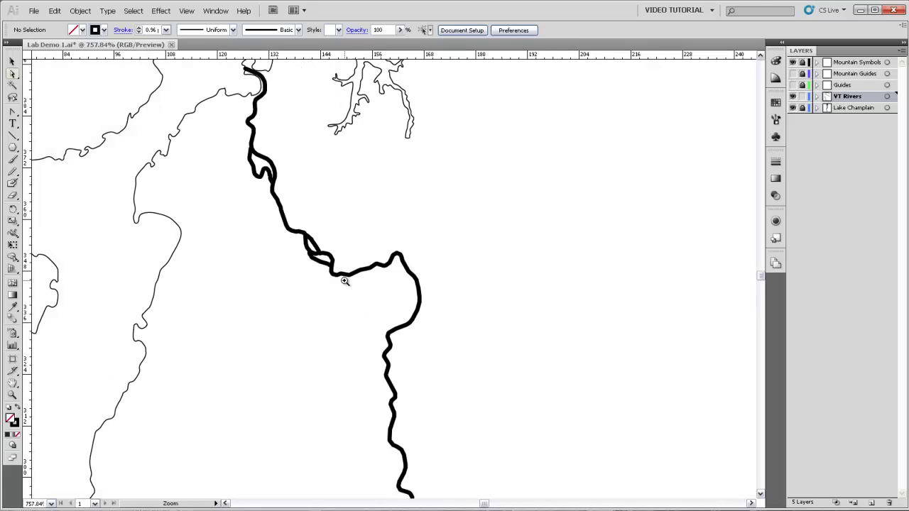
{"action": "left_click_drag", "start_coordinate": [259, 192], "coordinate": [397, 301]}
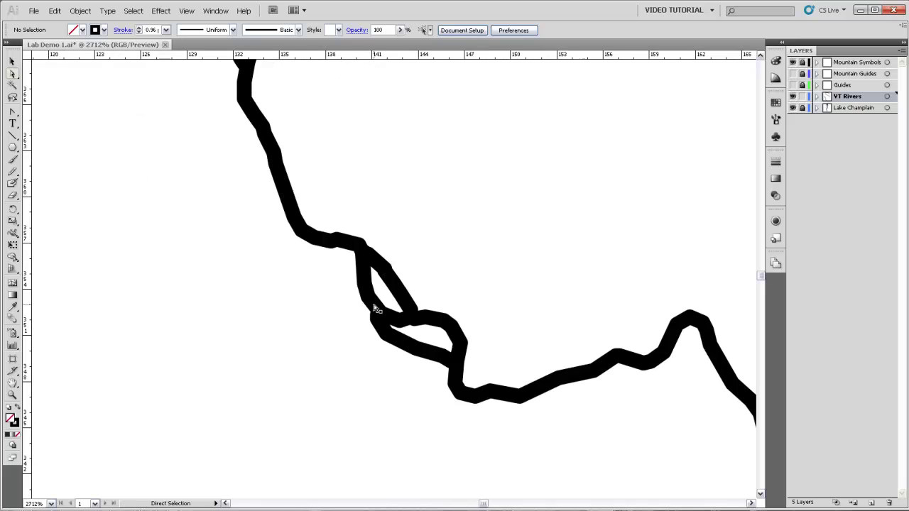
{"action": "left_click", "coordinate": [12, 74]}
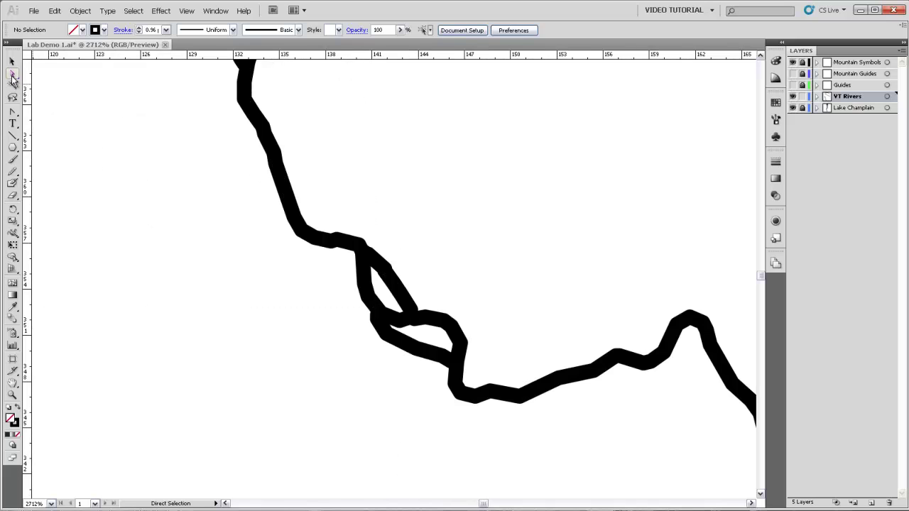
{"action": "left_click", "coordinate": [286, 198]}
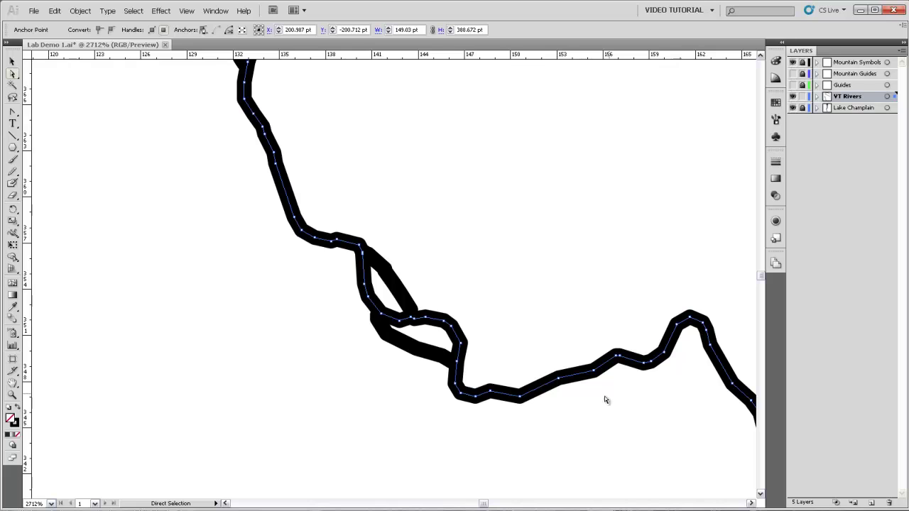
- Examine the anchor points along the selected river from its side channels up to its mouth at the lake
{"action": "left_click_drag", "start_coordinate": [284, 92], "coordinate": [283, 283]}
{"action": "left_click_drag", "start_coordinate": [270, 187], "coordinate": [292, 278]}
{"action": "left_click", "coordinate": [384, 306], "text": "ctrl+alt"}
{"action": "left_click", "coordinate": [384, 306], "text": "alt"}
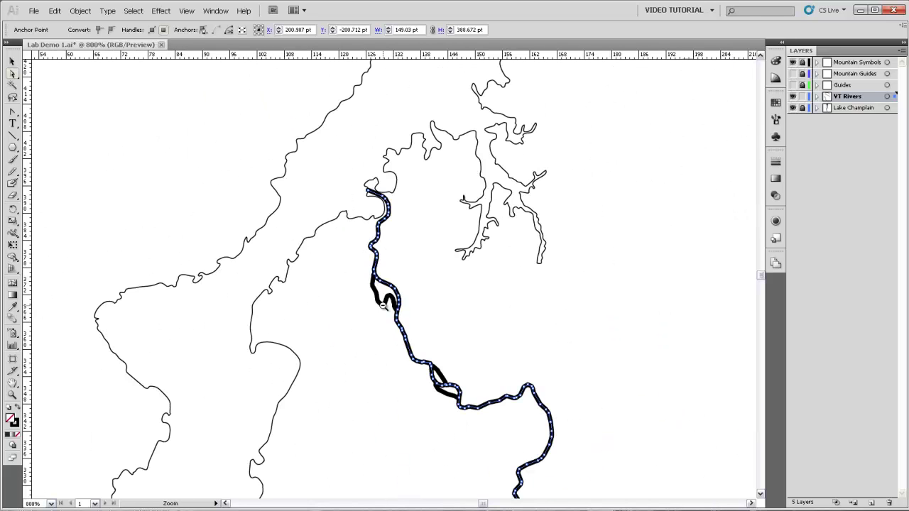
{"action": "left_click_drag", "start_coordinate": [379, 296], "coordinate": [576, 439]}
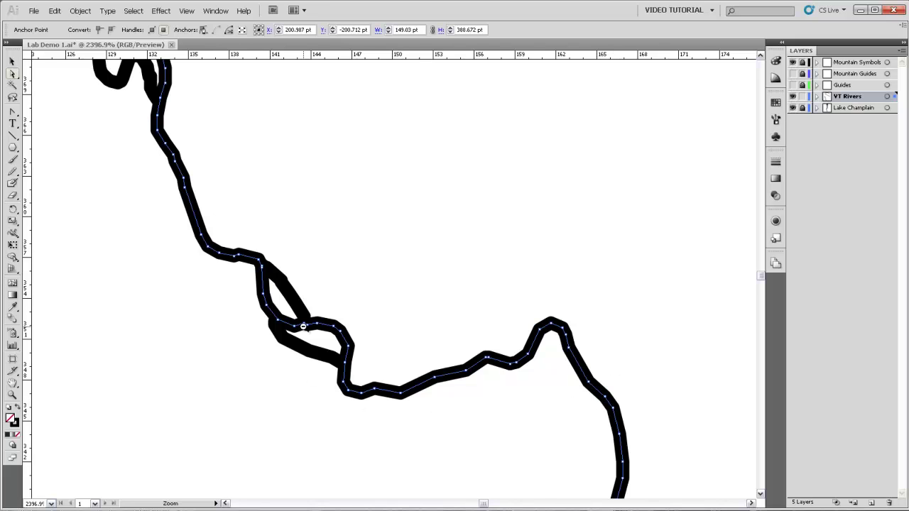
{"action": "key", "text": "ctrl+minus"}
{"action": "left_click_drag", "start_coordinate": [309, 234], "coordinate": [374, 392]}
{"action": "left_click_drag", "start_coordinate": [342, 234], "coordinate": [352, 355]}
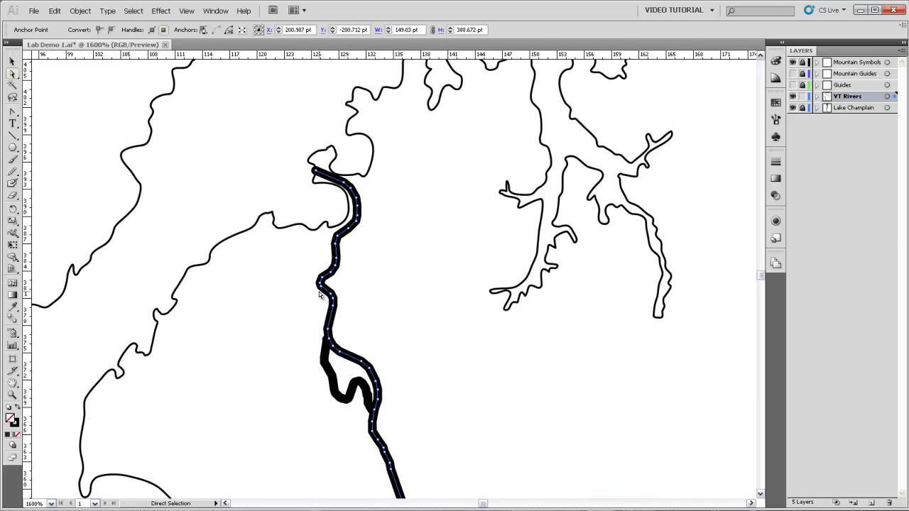
{"action": "left_click", "coordinate": [350, 315], "text": "ctrl"}
{"action": "left_click", "coordinate": [344, 317], "text": "ctrl"}
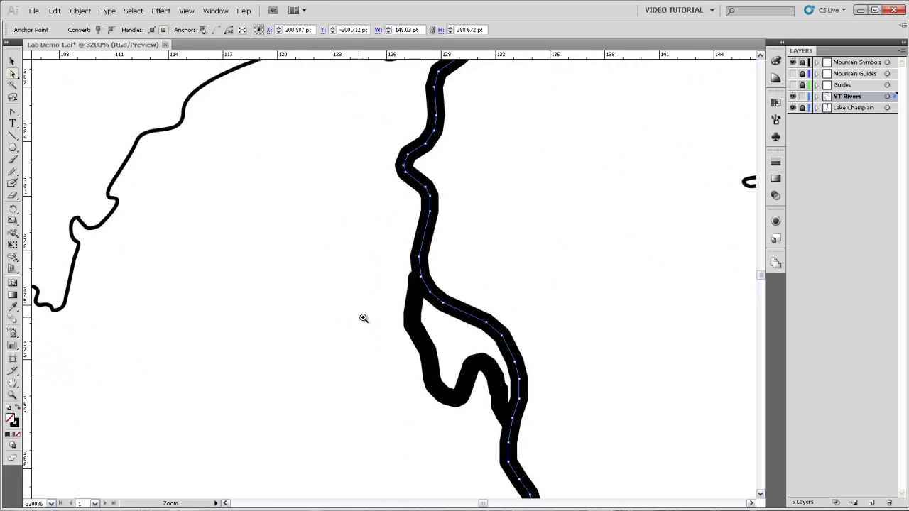
{"action": "left_click_drag", "start_coordinate": [426, 252], "coordinate": [409, 344]}
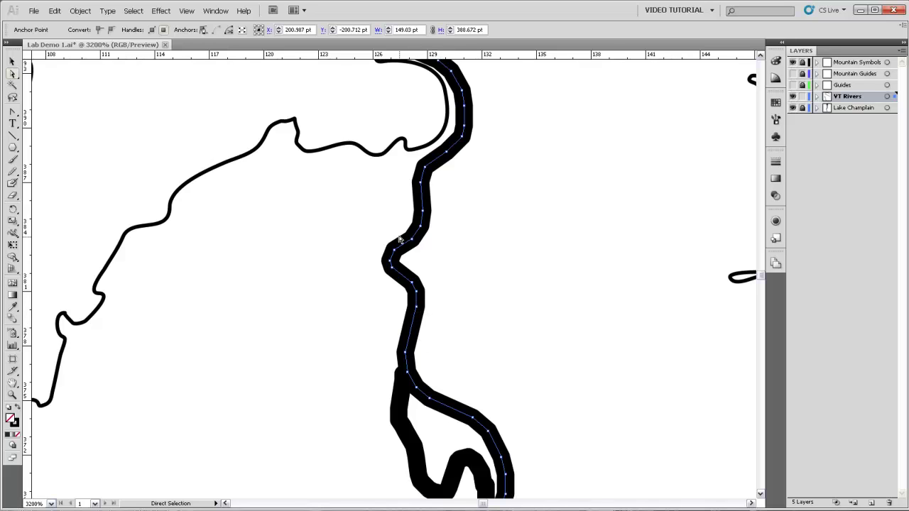
{"action": "left_click_drag", "start_coordinate": [375, 203], "coordinate": [343, 292]}
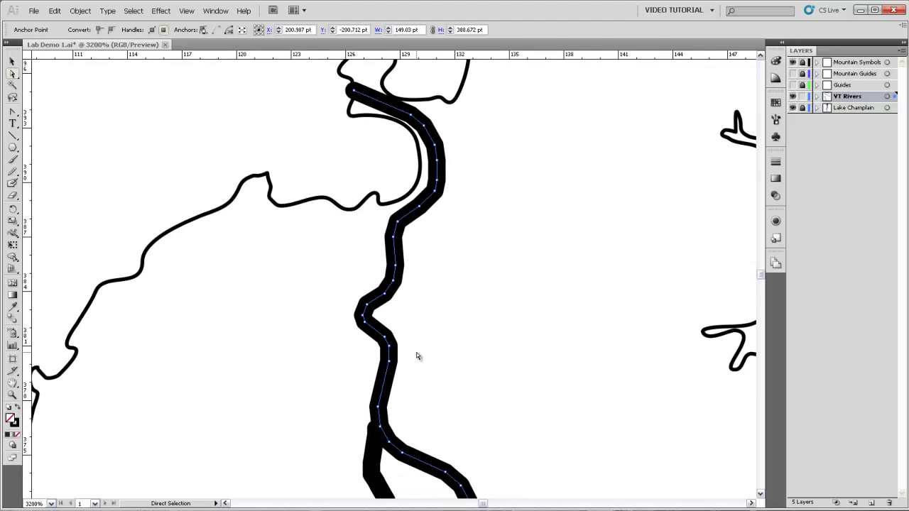
{"action": "left_click_drag", "start_coordinate": [451, 407], "coordinate": [381, 296]}
{"action": "key", "text": "ctrl+minus"}
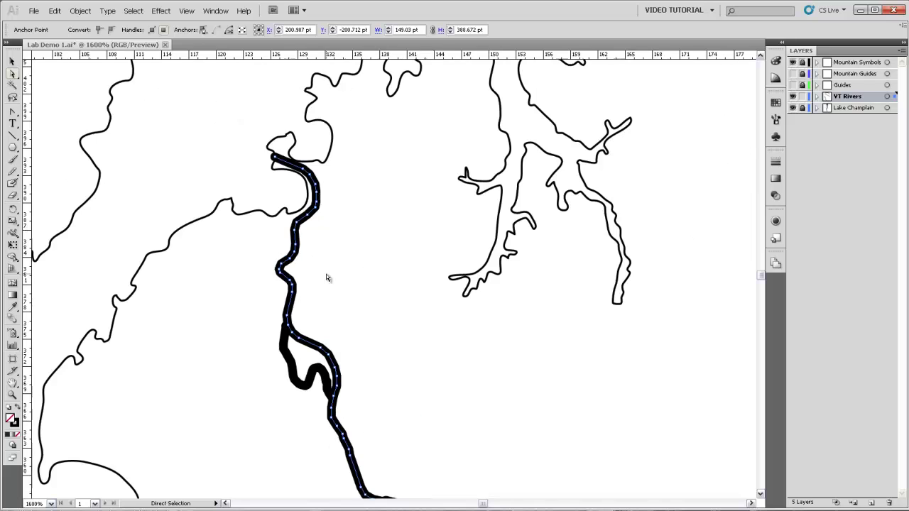
- Simplify the whole selected river path with 99% curve precision and a 0° angle threshold, with the preview on
{"action": "left_click", "coordinate": [12, 63]}
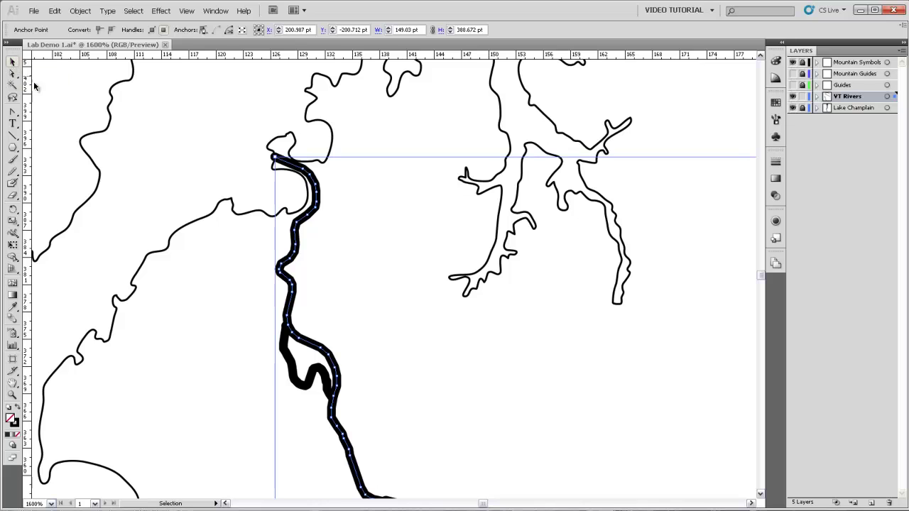
{"action": "left_click", "coordinate": [299, 244]}
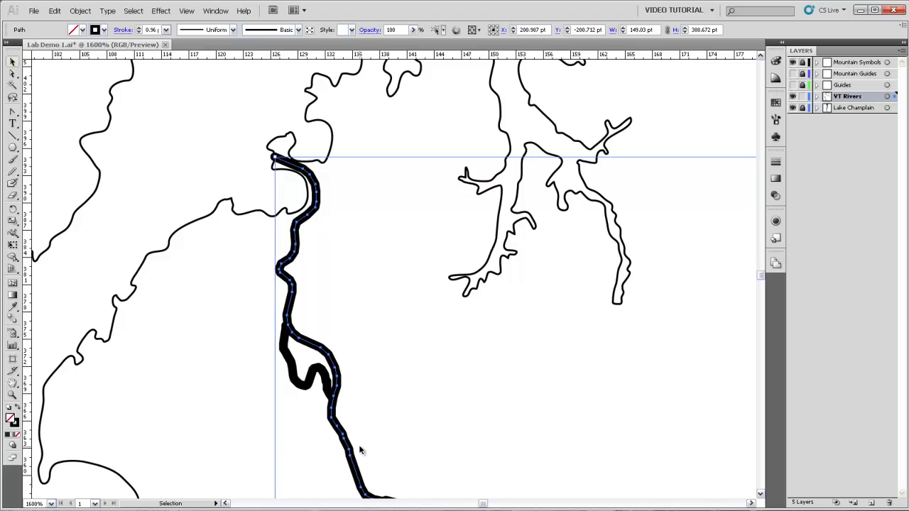
{"action": "left_click", "coordinate": [82, 12]}
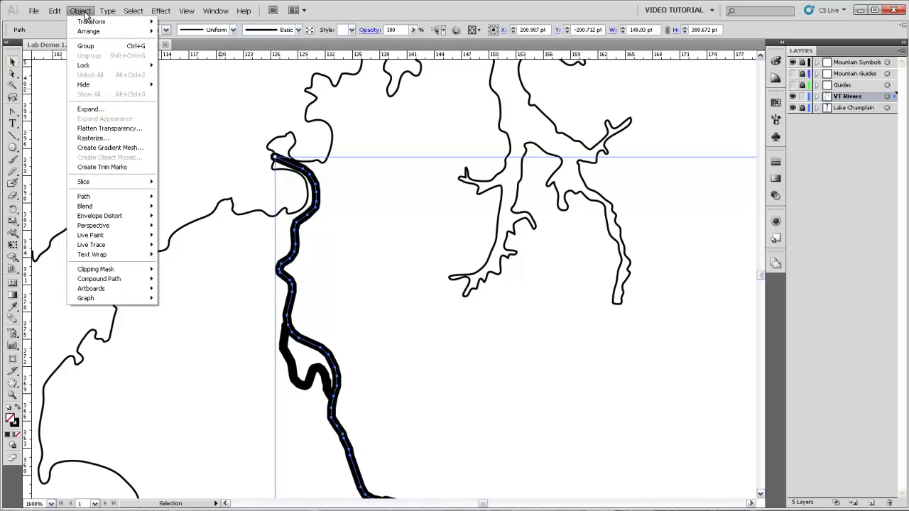
{"action": "mouse_move", "coordinate": [101, 198]}
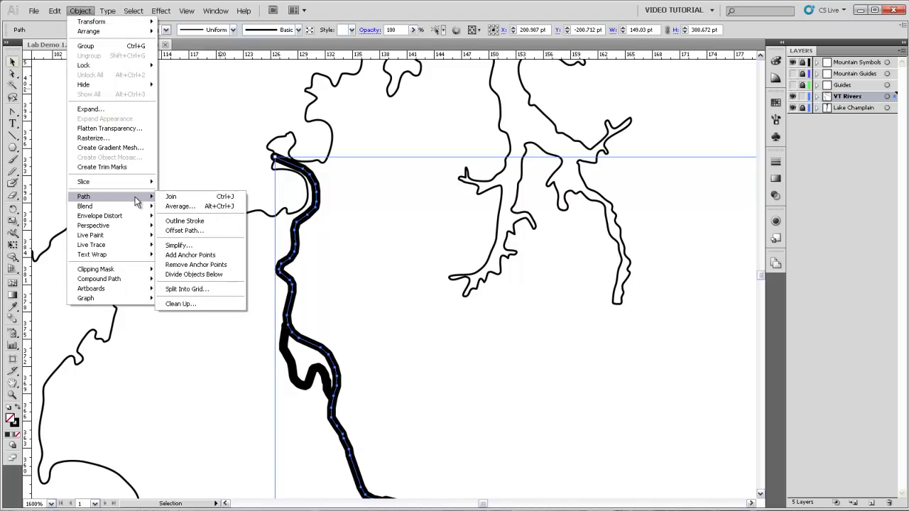
{"action": "left_click", "coordinate": [230, 247]}
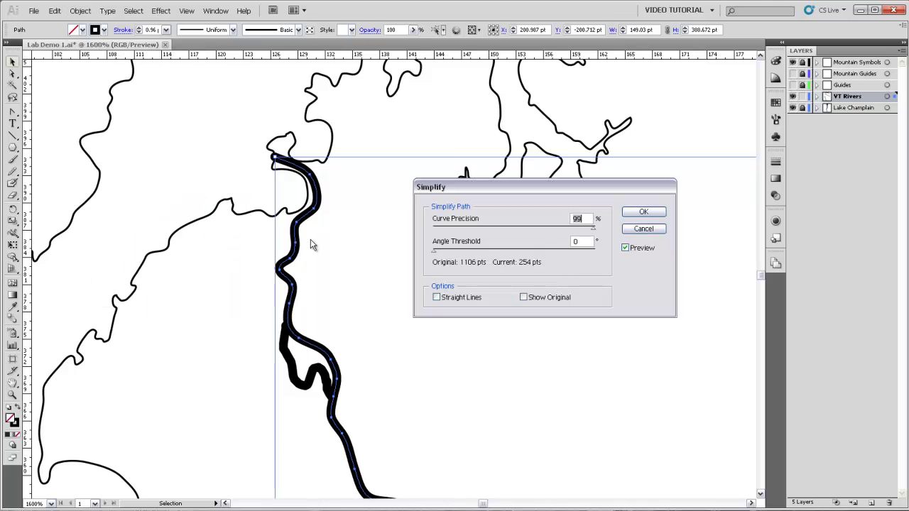
{"action": "left_click", "coordinate": [625, 249]}
{"action": "left_click", "coordinate": [645, 213]}
- Examine the shape and anchor points of the simplified river along its full length down to its southern end
{"action": "key", "text": "ctrl+minus"}
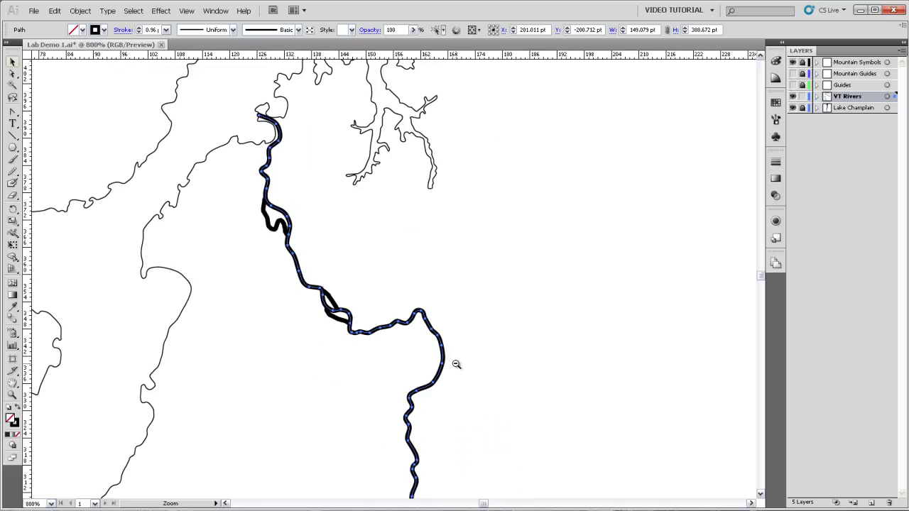
{"action": "left_click_drag", "start_coordinate": [401, 426], "coordinate": [351, 234]}
{"action": "left_click_drag", "start_coordinate": [452, 406], "coordinate": [331, 219]}
{"action": "left_click_drag", "start_coordinate": [423, 315], "coordinate": [346, 213]}
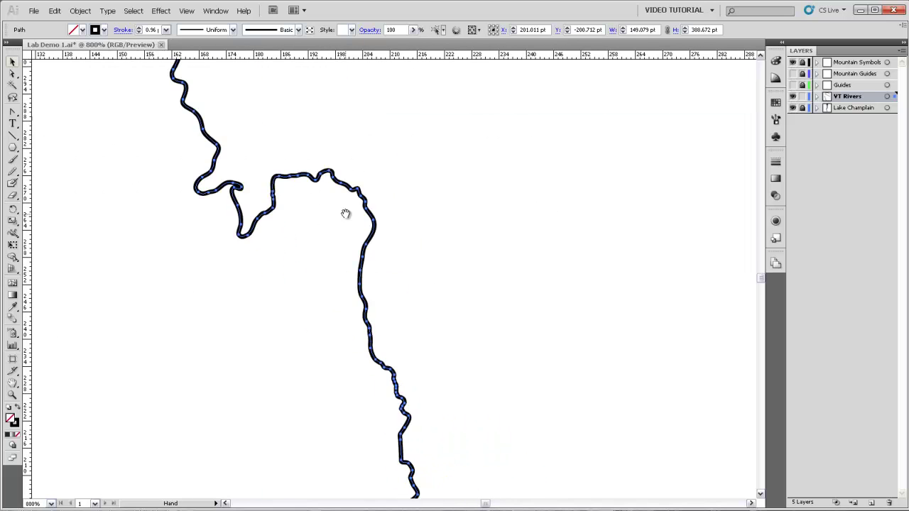
{"action": "left_click_drag", "start_coordinate": [423, 393], "coordinate": [348, 230]}
{"action": "left_click_drag", "start_coordinate": [370, 389], "coordinate": [404, 209]}
{"action": "left_click_drag", "start_coordinate": [336, 349], "coordinate": [390, 177]}
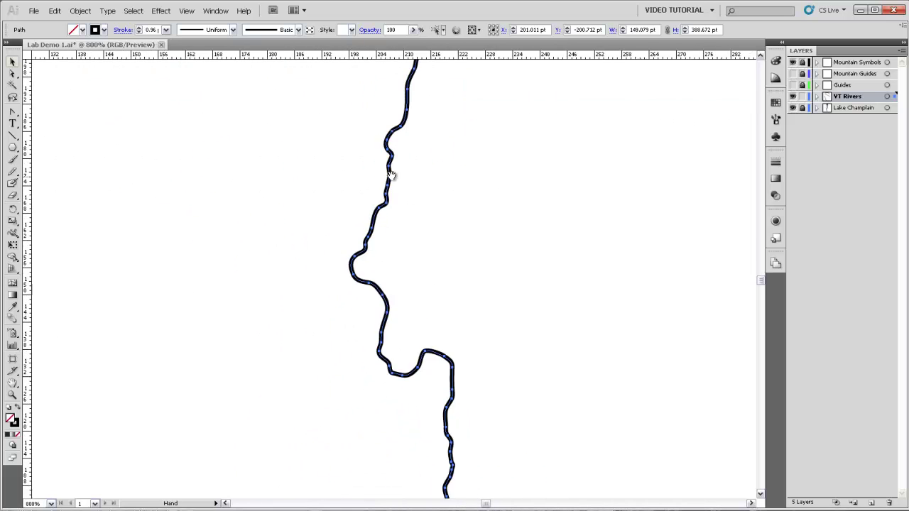
{"action": "left_click_drag", "start_coordinate": [404, 329], "coordinate": [350, 240]}
{"action": "left_click_drag", "start_coordinate": [388, 342], "coordinate": [332, 209]}
{"action": "left_click_drag", "start_coordinate": [421, 353], "coordinate": [331, 234]}
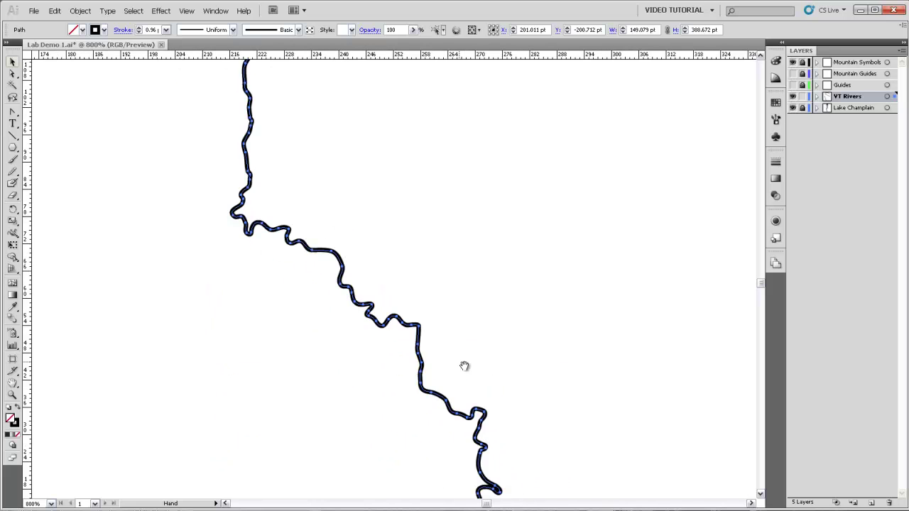
{"action": "left_click_drag", "start_coordinate": [469, 374], "coordinate": [376, 260]}
{"action": "mouse_move", "coordinate": [278, 240]}
{"action": "left_mouse_down"}
{"action": "mouse_move", "coordinate": [376, 268]}
{"action": "mouse_move", "coordinate": [488, 427]}
{"action": "mouse_move", "coordinate": [468, 431]}
{"action": "mouse_move", "coordinate": [443, 341]}
{"action": "mouse_move", "coordinate": [440, 230]}
{"action": "mouse_move", "coordinate": [400, 199]}
{"action": "mouse_move", "coordinate": [443, 270]}
{"action": "left_mouse_up"}
- Add a width point at the river's lake end with the Width tool and set its total width to 0.75 pt
{"action": "scroll", "coordinate": [375, 219], "scroll_direction": "up", "scroll_amount": 3}
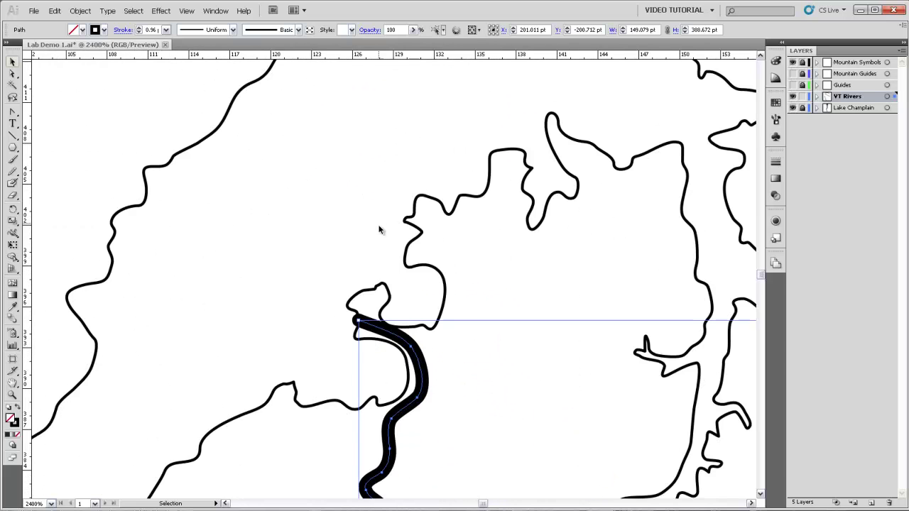
{"action": "left_click_drag", "start_coordinate": [389, 230], "coordinate": [381, 204]}
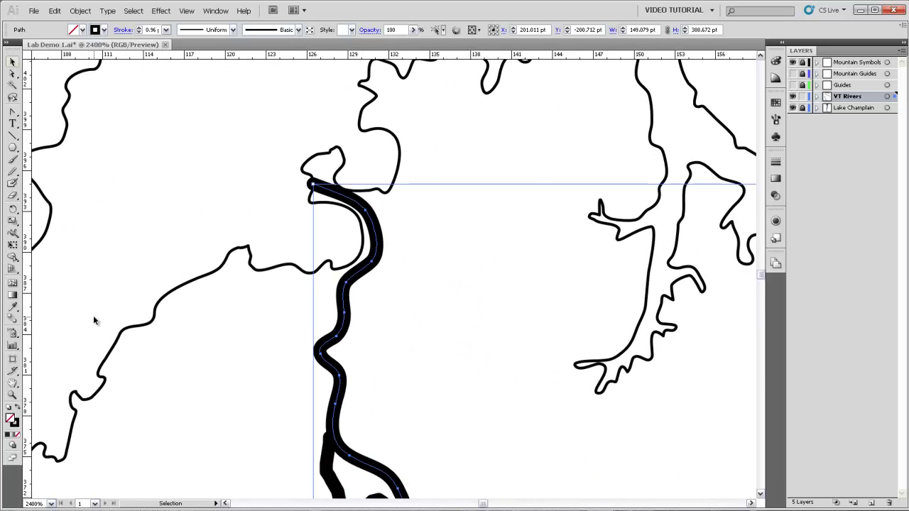
{"action": "left_click", "coordinate": [12, 237]}
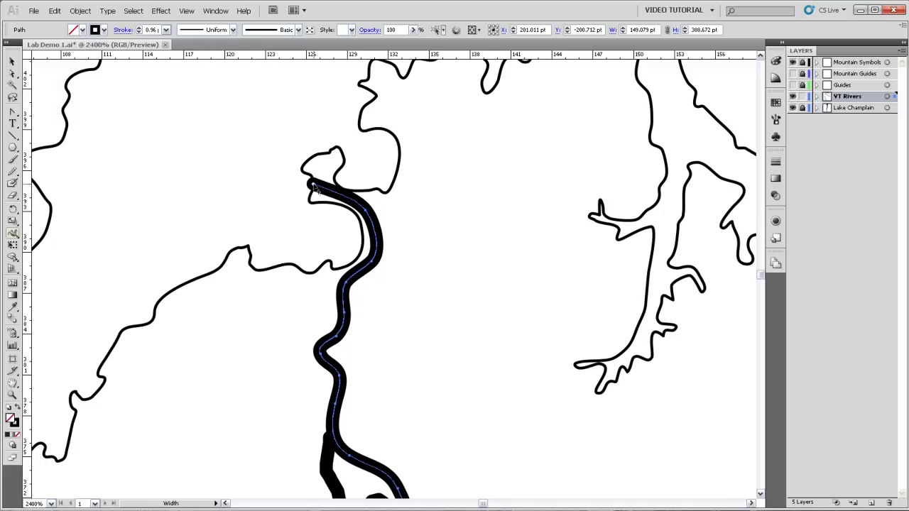
{"action": "double_click", "coordinate": [314, 186]}
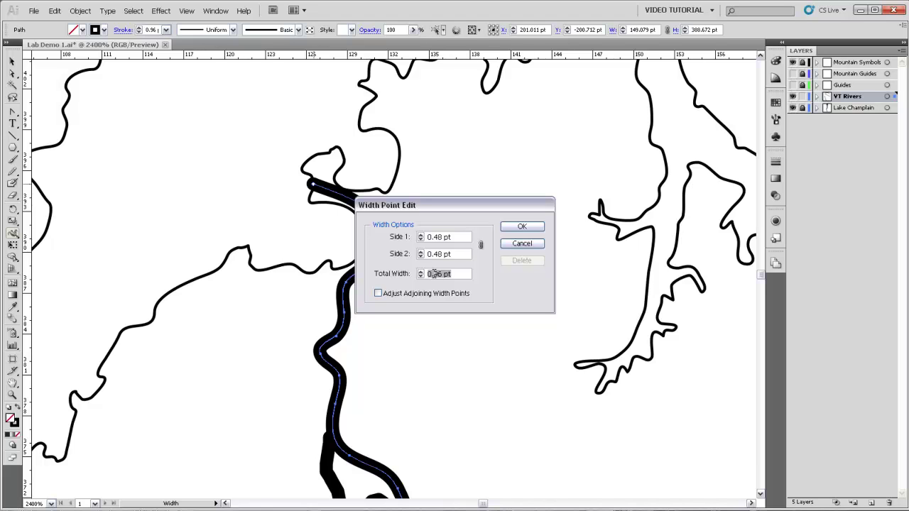
{"action": "left_click_drag", "start_coordinate": [434, 273], "coordinate": [452, 274]}
{"action": "key", "text": "BackSpace"}
{"action": "type", "text": "75"}
{"action": "left_click", "coordinate": [520, 226]}
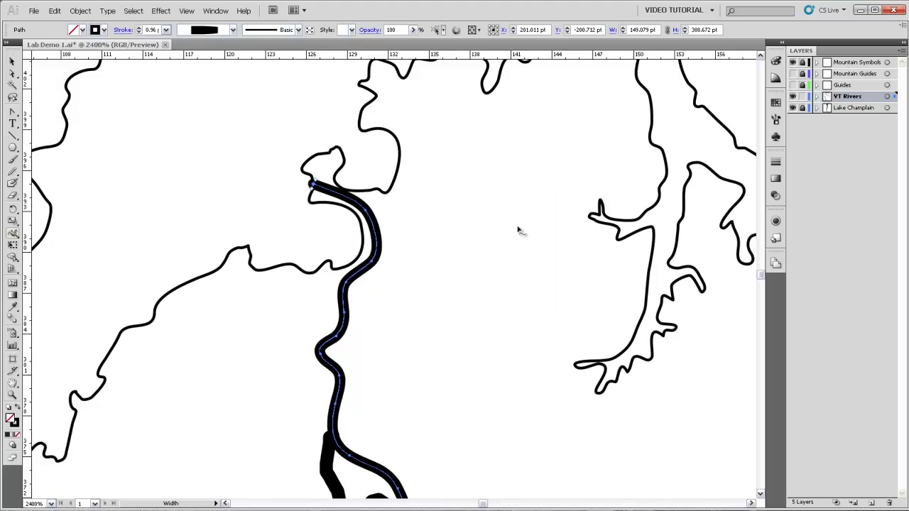
- Add a width point at the river's southern end and set its total width to 0.2 pt
{"action": "key", "text": "ctrl+alt+space"}
{"action": "left_click", "coordinate": [393, 362], "text": "ctrl+alt"}
{"action": "left_click", "coordinate": [392, 363], "text": "ctrl+alt"}
{"action": "left_click", "coordinate": [392, 365], "text": "ctrl+alt"}
{"action": "left_click", "coordinate": [395, 365], "text": "ctrl+alt"}
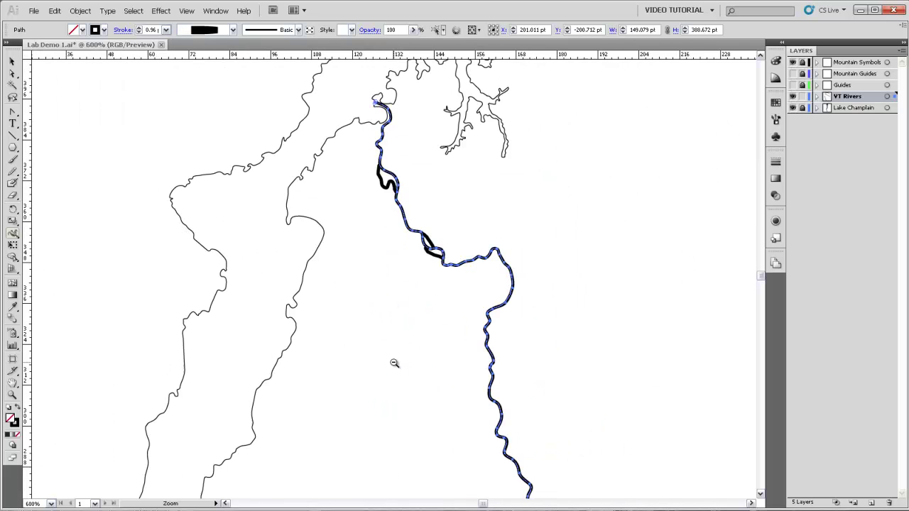
{"action": "left_click_drag", "start_coordinate": [486, 399], "coordinate": [317, 85]}
{"action": "left_click_drag", "start_coordinate": [508, 422], "coordinate": [417, 144]}
{"action": "left_click_drag", "start_coordinate": [376, 455], "coordinate": [315, 133]}
{"action": "left_click_drag", "start_coordinate": [407, 314], "coordinate": [360, 264]}
{"action": "left_click", "coordinate": [469, 338], "text": "ctrl"}
{"action": "left_click", "coordinate": [469, 338], "text": "ctrl"}
{"action": "left_click", "coordinate": [469, 338], "text": "ctrl"}
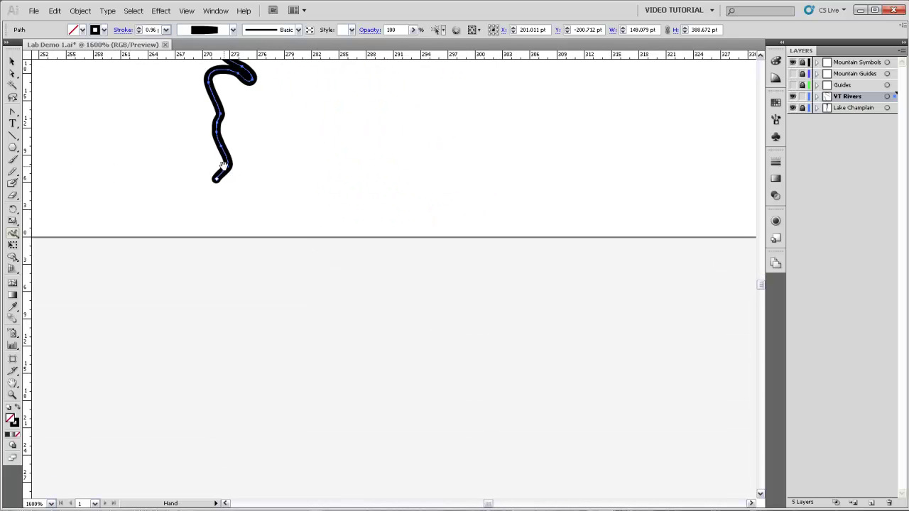
{"action": "left_click_drag", "start_coordinate": [224, 167], "coordinate": [358, 343]}
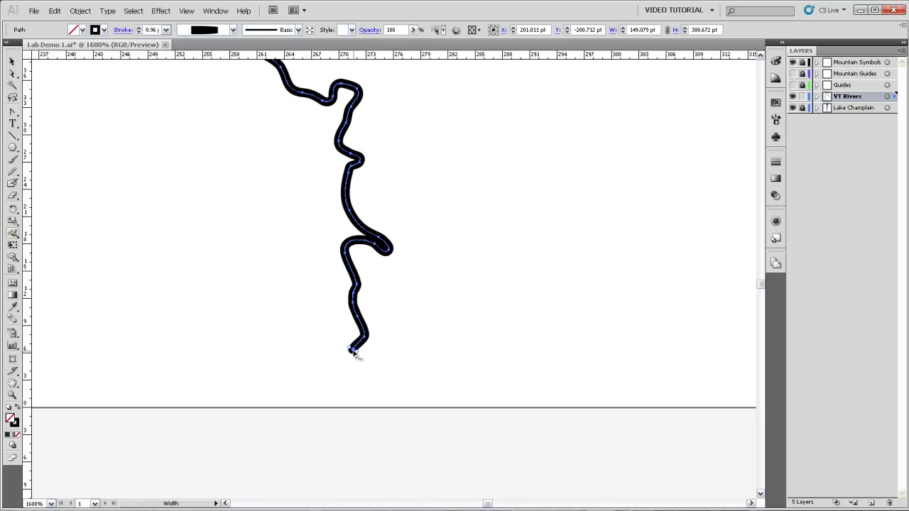
{"action": "double_click", "coordinate": [352, 350]}
{"action": "type", "text": ".25"}
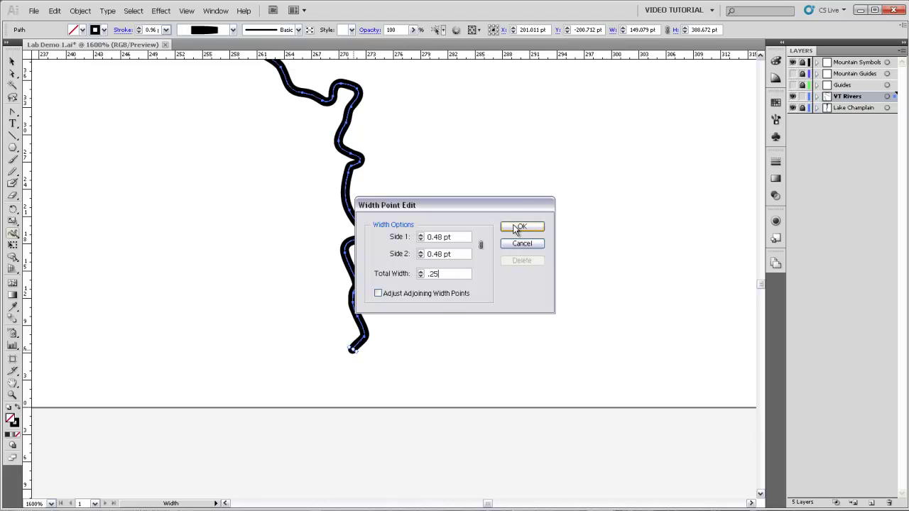
{"action": "left_click", "coordinate": [519, 228]}
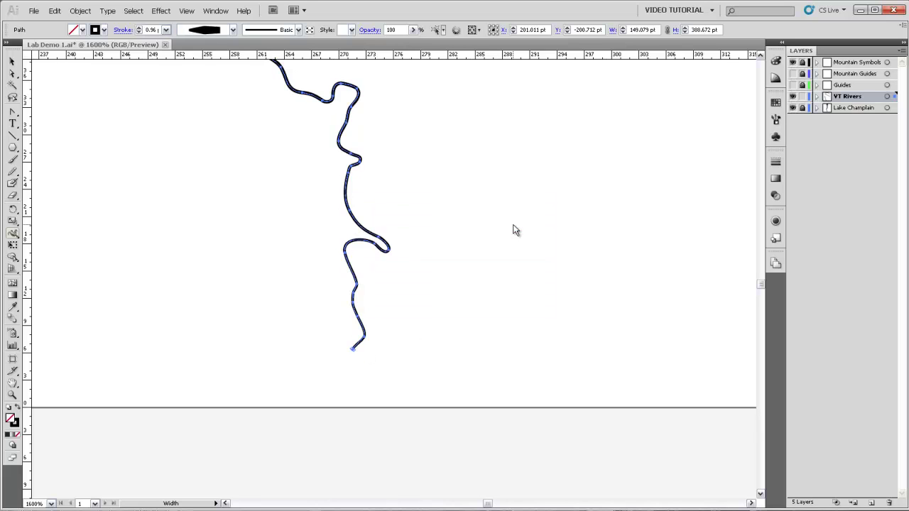
- Deselect the river and examine its tapering stroke from the southern end back to the lake
{"action": "left_click", "coordinate": [253, 260], "text": "ctrl+alt"}
{"action": "left_click", "coordinate": [254, 260], "text": "ctrl+alt"}
{"action": "left_click", "coordinate": [254, 260], "text": "ctrl+alt"}
{"action": "left_click", "coordinate": [254, 260], "text": "ctrl+alt"}
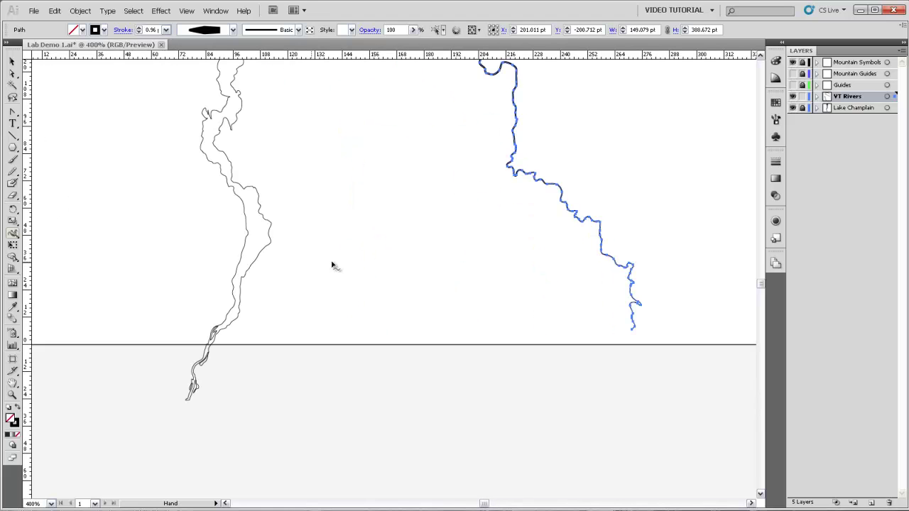
{"action": "left_click_drag", "start_coordinate": [457, 161], "coordinate": [416, 386]}
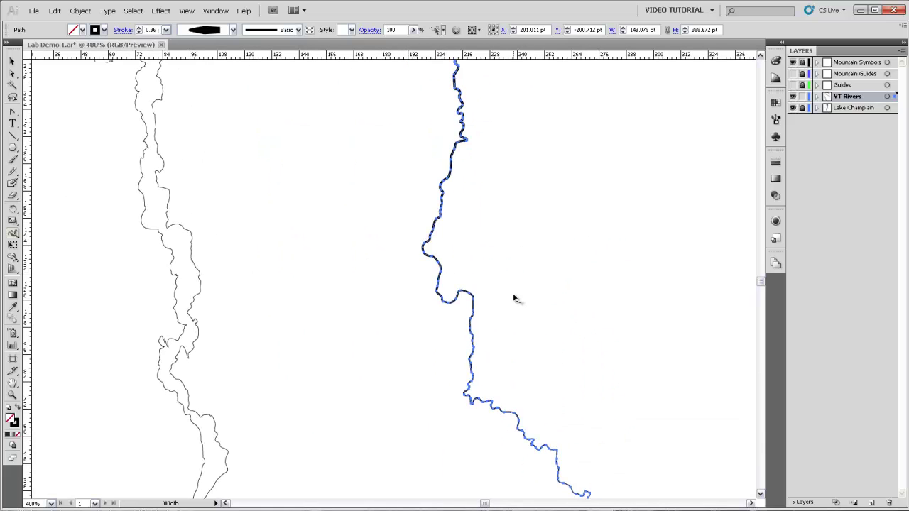
{"action": "left_click", "coordinate": [13, 62]}
{"action": "left_click", "coordinate": [642, 227]}
{"action": "key", "text": "space"}
{"action": "left_click_drag", "start_coordinate": [536, 325], "coordinate": [458, 175]}
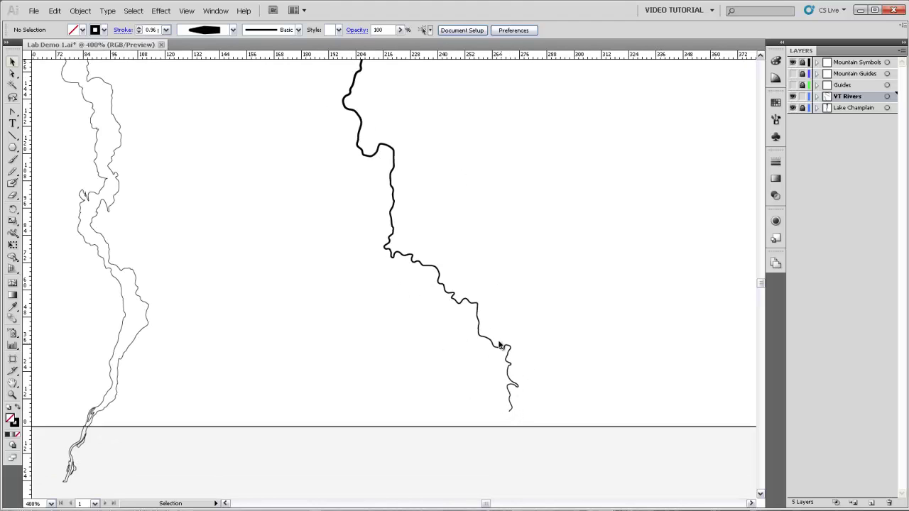
{"action": "key", "text": "space"}
{"action": "left_click_drag", "start_coordinate": [364, 142], "coordinate": [440, 382]}
{"action": "mouse_move", "coordinate": [397, 172]}
{"action": "left_mouse_down"}
{"action": "mouse_move", "coordinate": [438, 365]}
{"action": "mouse_move", "coordinate": [402, 193]}
{"action": "mouse_move", "coordinate": [443, 336]}
{"action": "left_mouse_up"}
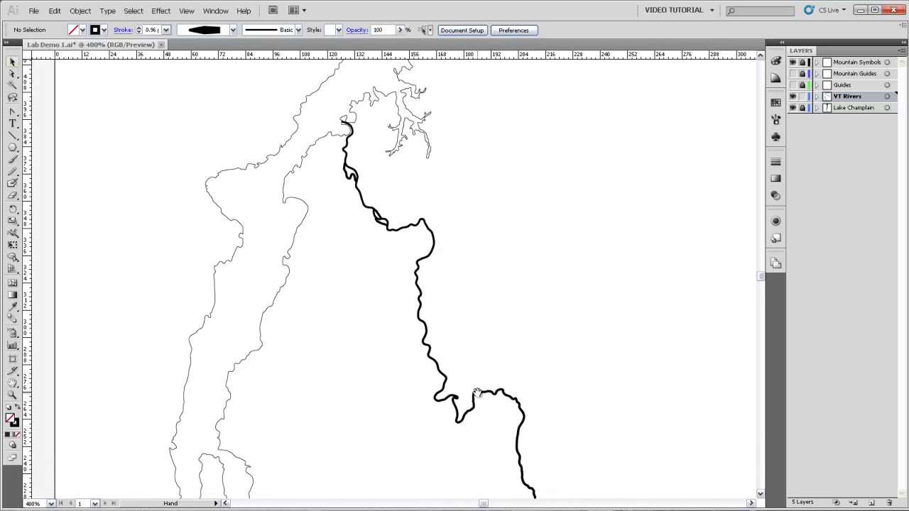
- Find the break in the river's stroke midway along its course and smooth its anchor points with the Convert Anchor Point tool
{"action": "left_click_drag", "start_coordinate": [474, 392], "coordinate": [338, 172]}
{"action": "key", "text": "ctrl+space"}
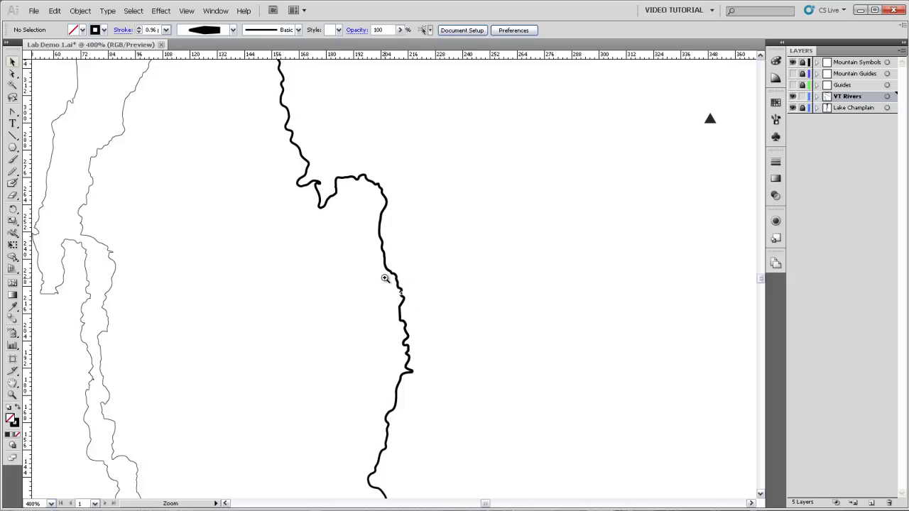
{"action": "left_click_drag", "start_coordinate": [374, 257], "coordinate": [424, 391]}
{"action": "key", "text": "space"}
{"action": "left_click_drag", "start_coordinate": [390, 223], "coordinate": [390, 367]}
{"action": "key", "text": "ctrl+space"}
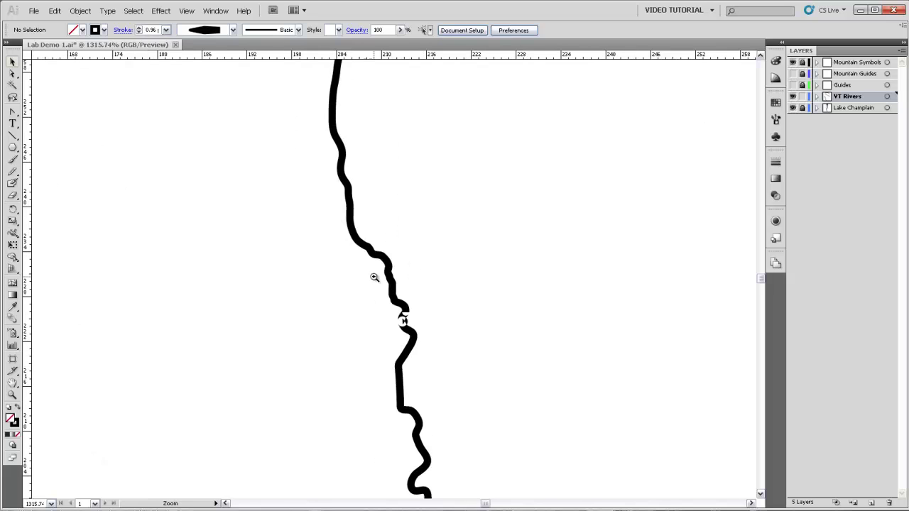
{"action": "left_click", "coordinate": [398, 323]}
{"action": "left_click", "coordinate": [408, 277]}
{"action": "left_click", "coordinate": [409, 277]}
{"action": "left_click", "coordinate": [408, 277]}
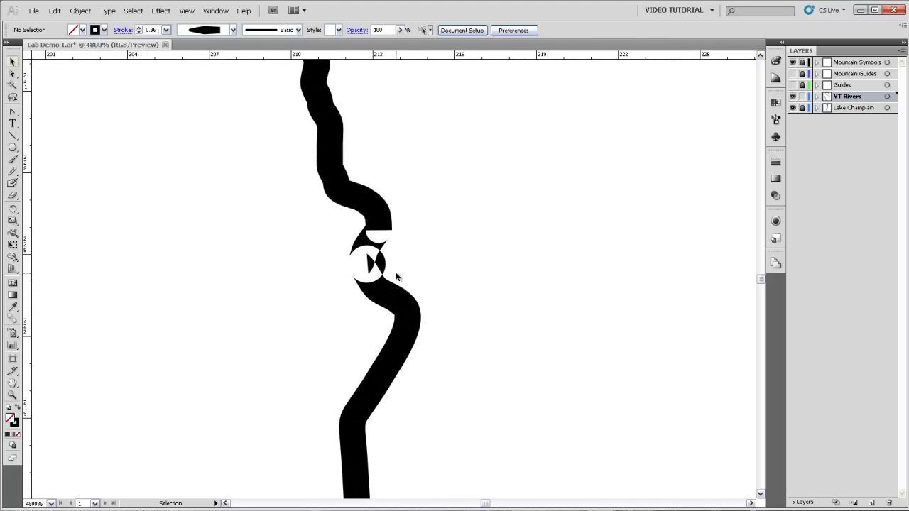
{"action": "key", "text": "a"}
{"action": "left_click", "coordinate": [384, 288]}
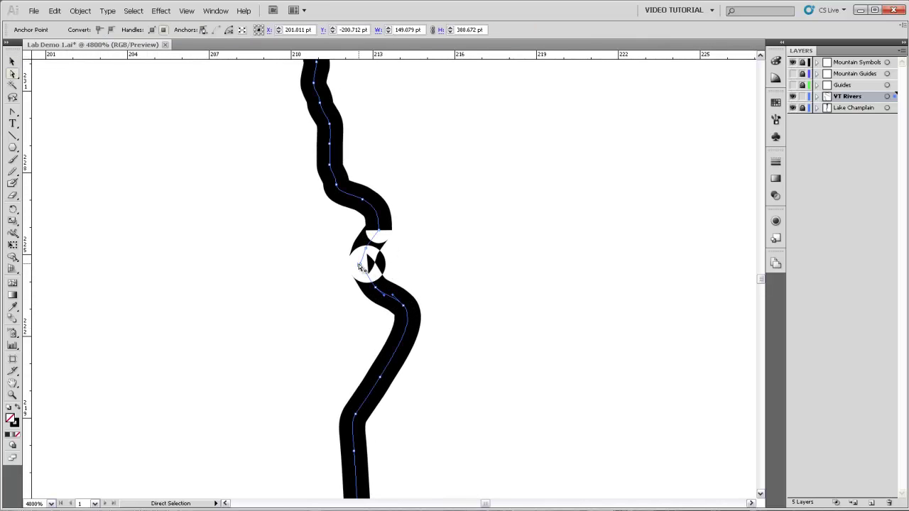
{"action": "left_click", "coordinate": [358, 265]}
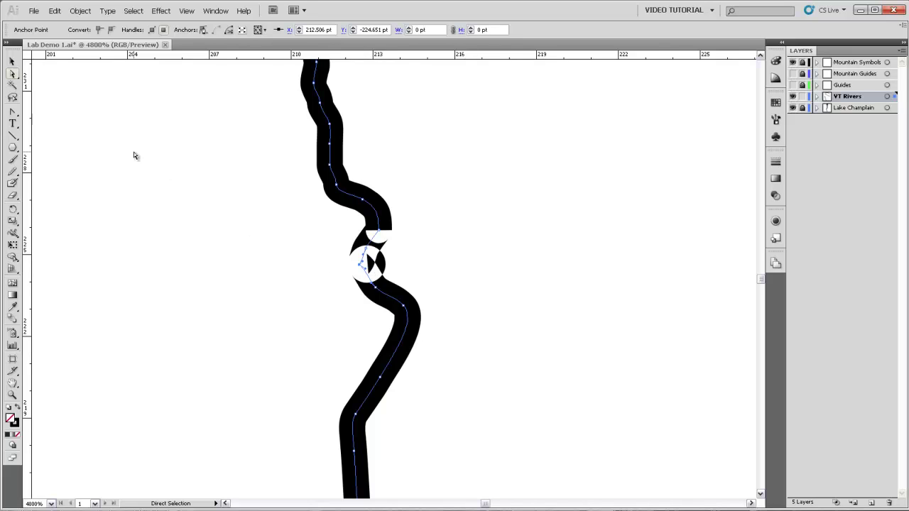
{"action": "left_click_drag", "start_coordinate": [12, 112], "coordinate": [91, 155]}
{"action": "left_click_drag", "start_coordinate": [361, 266], "coordinate": [381, 220]}
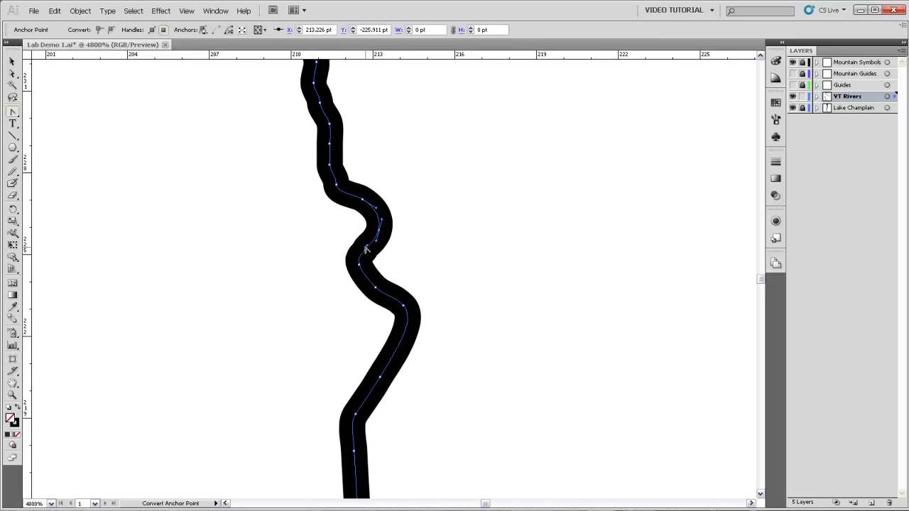
- Deselect the repaired river and check its stroke back up to the lake and the neighbouring river to the north
{"action": "left_click_drag", "start_coordinate": [328, 192], "coordinate": [341, 332]}
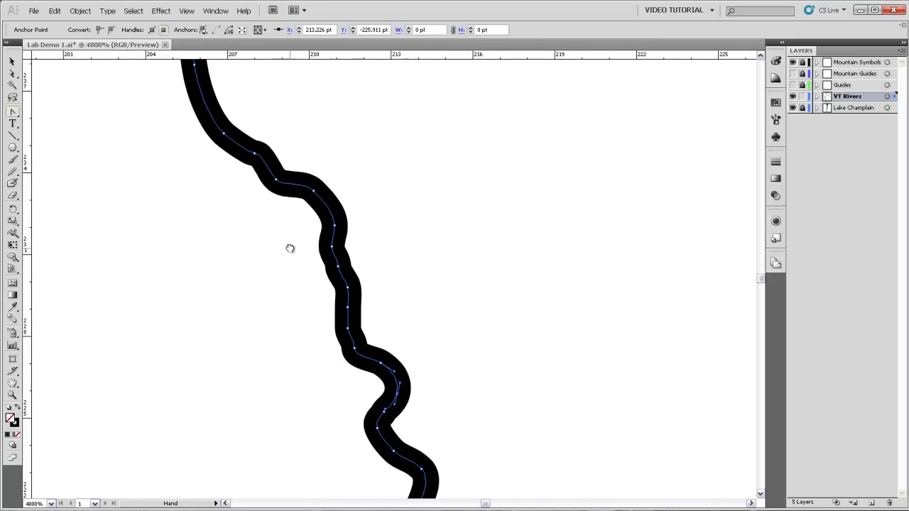
{"action": "left_click_drag", "start_coordinate": [288, 246], "coordinate": [391, 374]}
{"action": "left_click", "coordinate": [379, 339], "text": "ctrl+alt"}
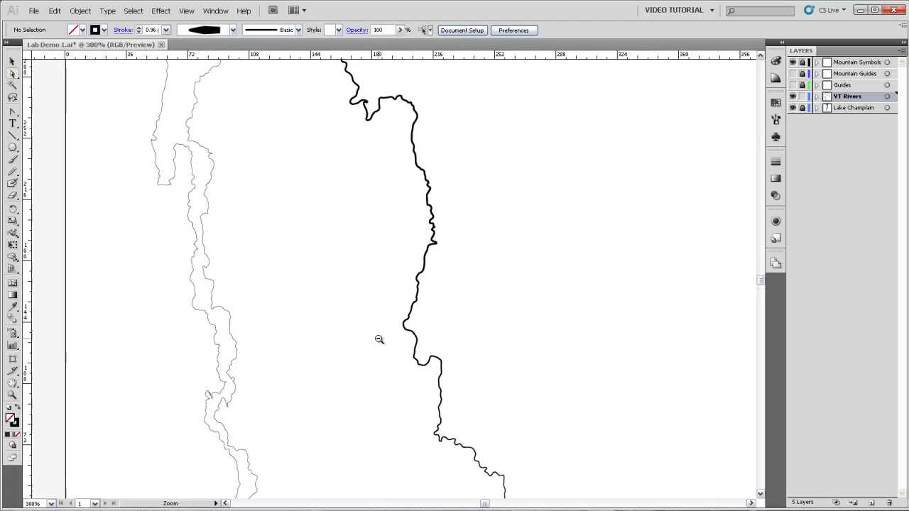
{"action": "left_click", "coordinate": [379, 340], "text": "ctrl+alt"}
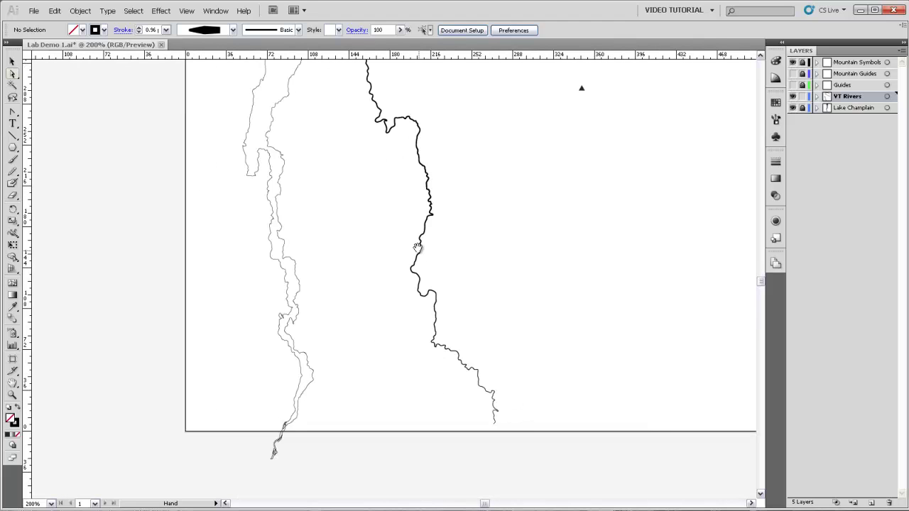
{"action": "left_click_drag", "start_coordinate": [418, 249], "coordinate": [500, 445]}
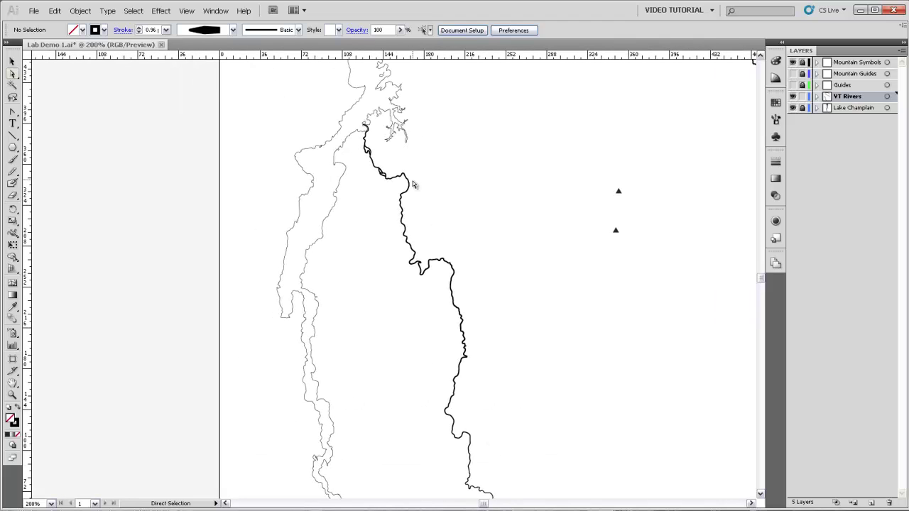
{"action": "left_click_drag", "start_coordinate": [412, 157], "coordinate": [359, 349]}
{"action": "left_click_drag", "start_coordinate": [350, 203], "coordinate": [307, 285]}
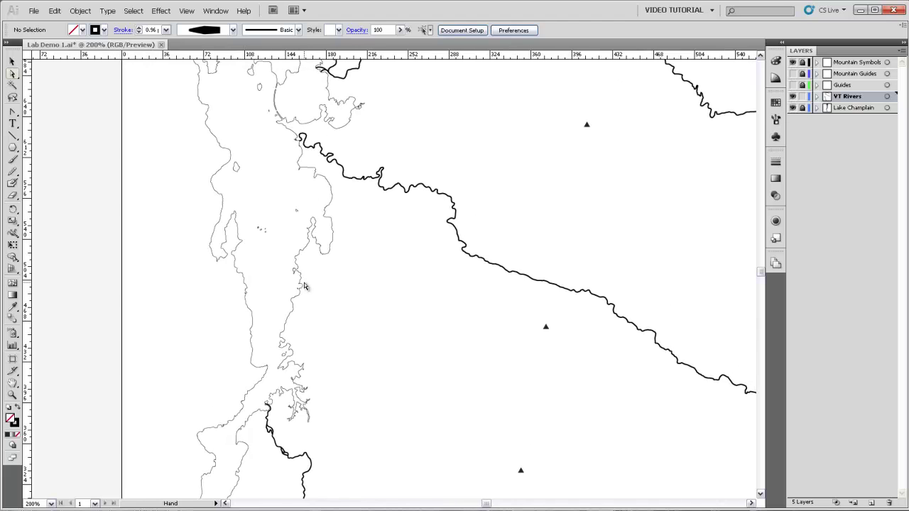
- Simplify the middle river's path with 99% curve precision and a 0° angle threshold
{"action": "key", "text": "v"}
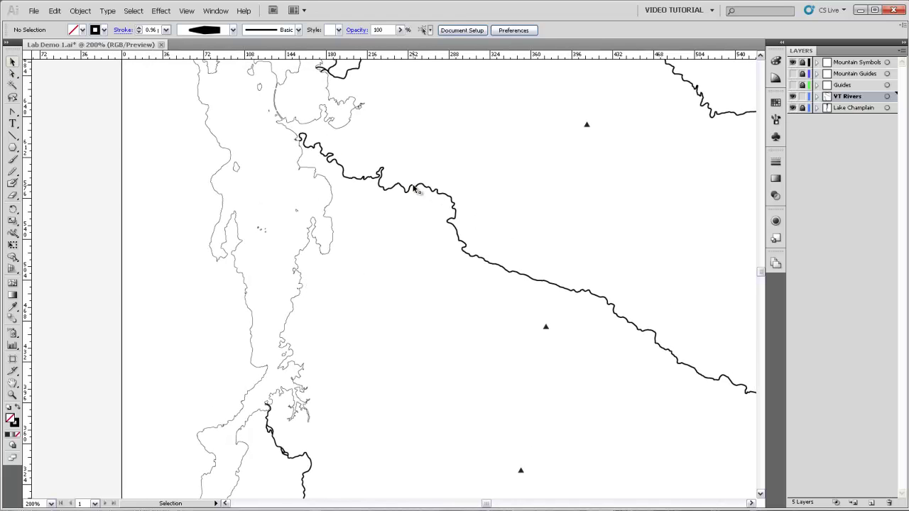
{"action": "left_click", "coordinate": [414, 189]}
{"action": "key", "text": "z"}
{"action": "scroll", "coordinate": [358, 282], "scroll_direction": "up", "scroll_amount": 3}
{"action": "left_click", "coordinate": [358, 282]}
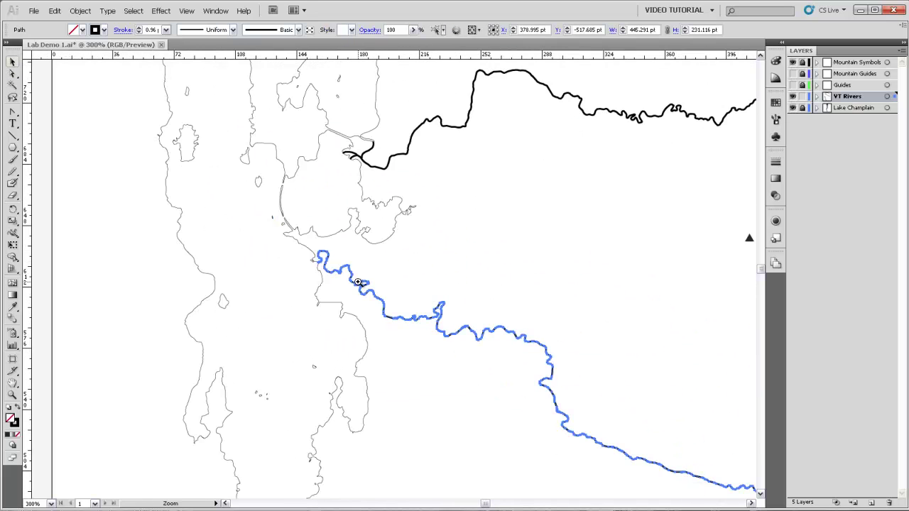
{"action": "left_click", "coordinate": [361, 264]}
{"action": "left_click", "coordinate": [361, 265]}
{"action": "left_click", "coordinate": [371, 270]}
{"action": "left_click", "coordinate": [380, 275]}
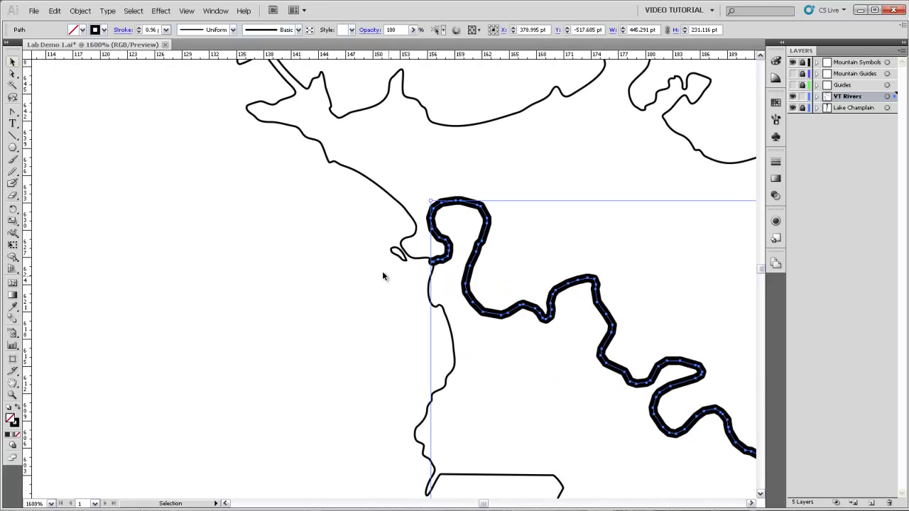
{"action": "left_click", "coordinate": [13, 233]}
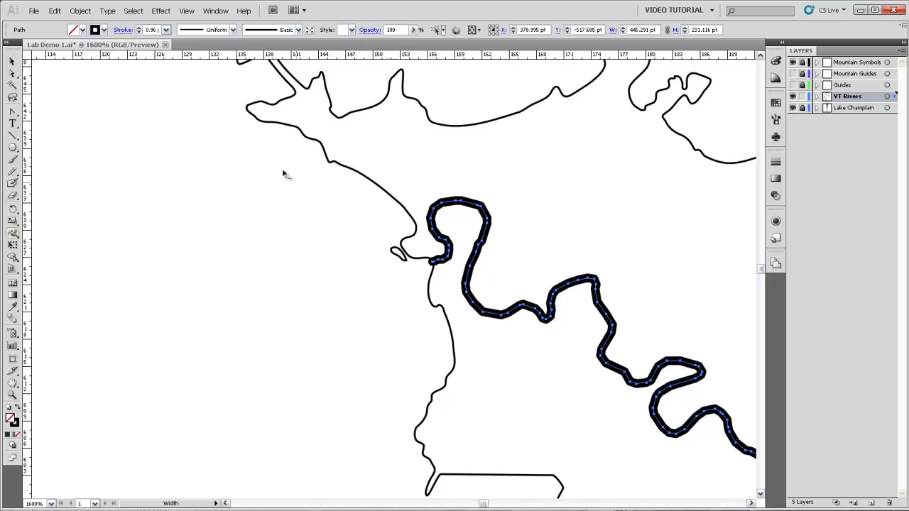
{"action": "left_click", "coordinate": [81, 10]}
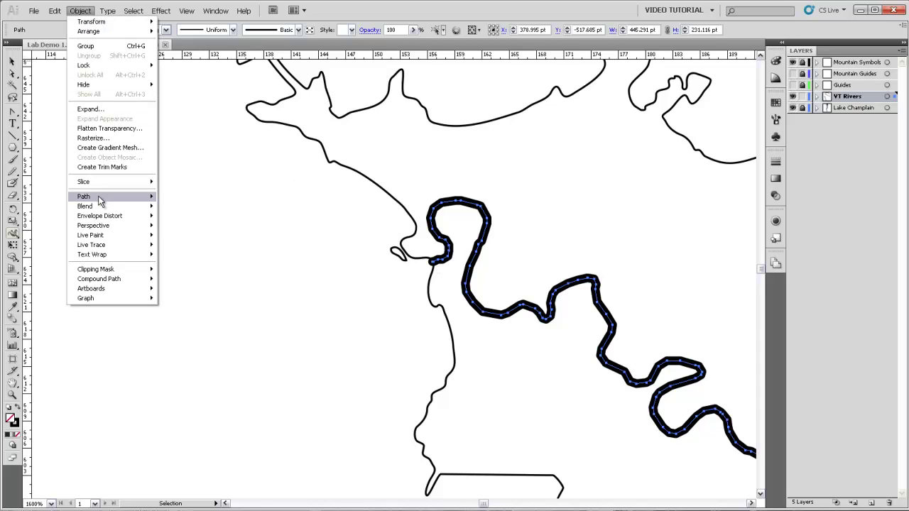
{"action": "mouse_move", "coordinate": [104, 196]}
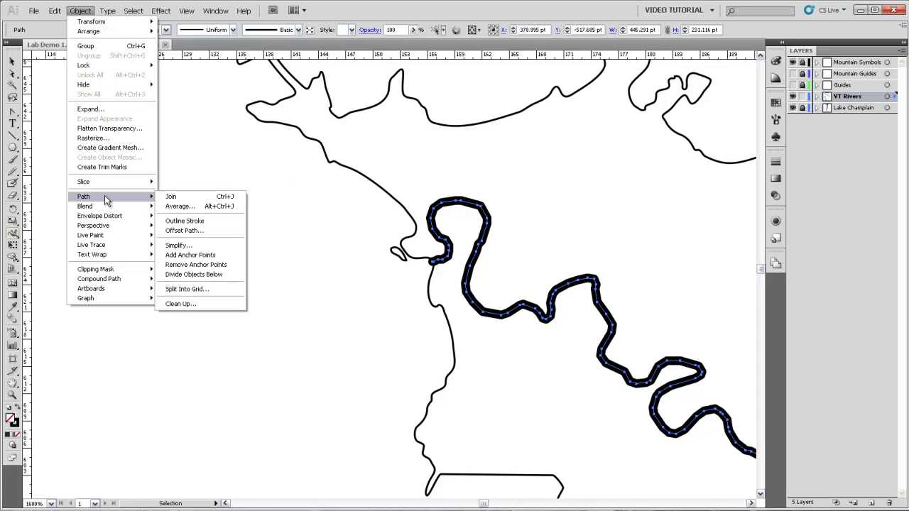
{"action": "left_click", "coordinate": [199, 246]}
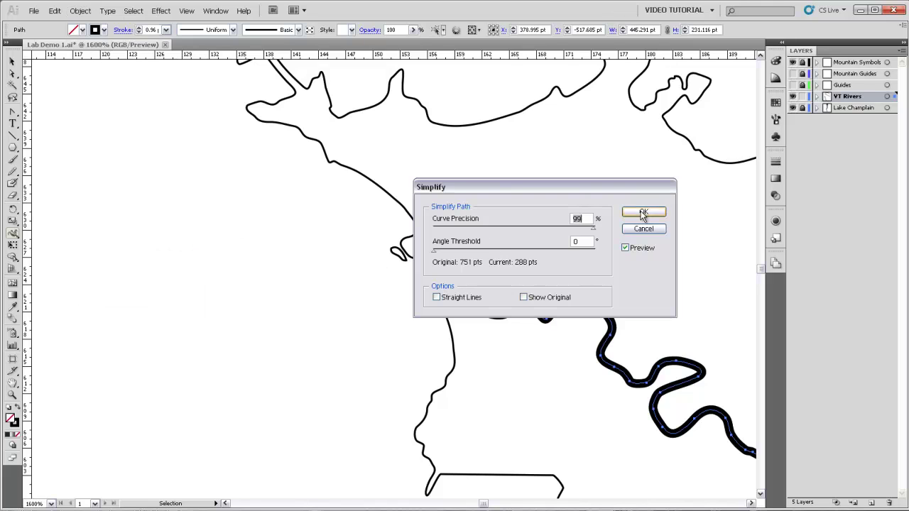
{"action": "left_click", "coordinate": [642, 214]}
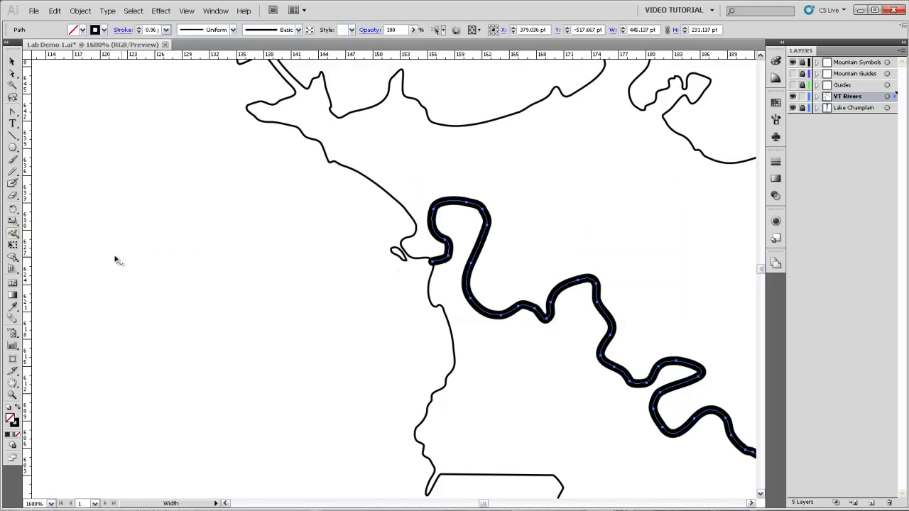
- Add a width point at the middle river's lake end, set its total width to 0.75 pt, and deselect the river
{"action": "left_click", "coordinate": [14, 234]}
{"action": "double_click", "coordinate": [438, 269]}
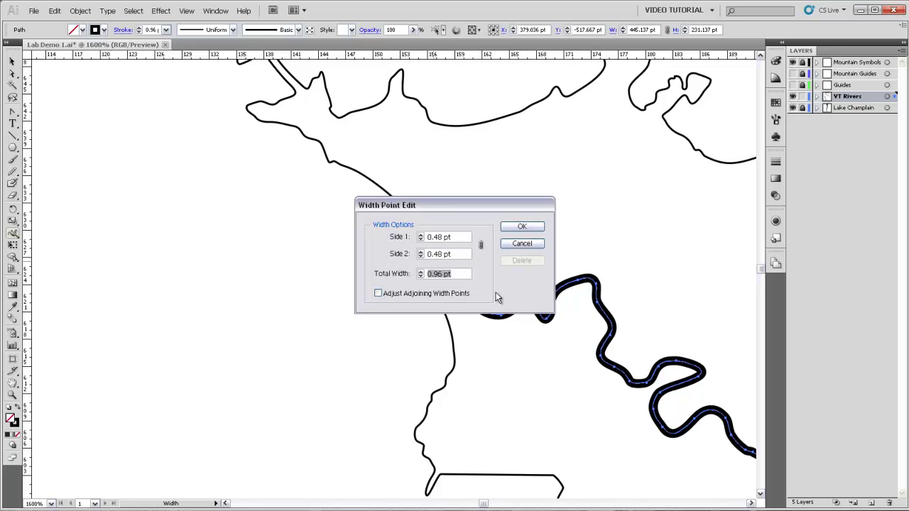
{"action": "type", "text": "1.5"}
{"action": "left_click", "coordinate": [523, 226]}
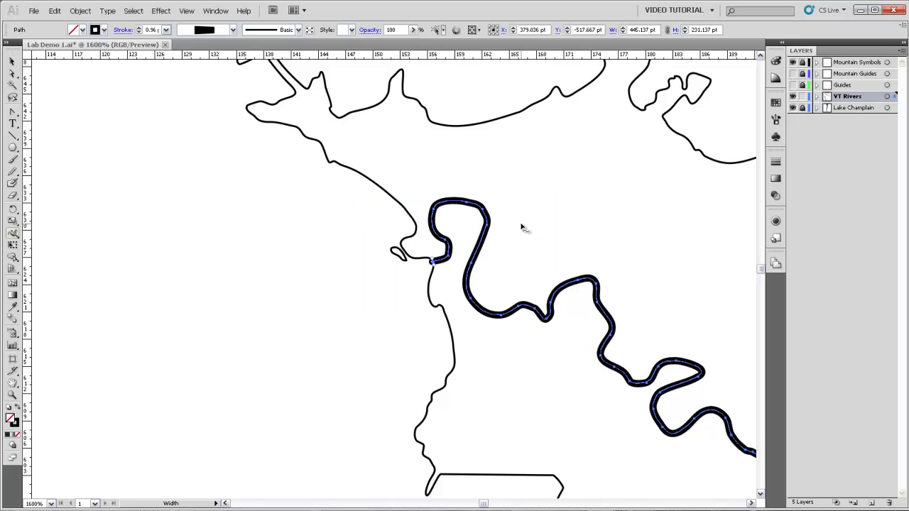
{"action": "key", "text": "v"}
{"action": "left_click", "coordinate": [549, 249]}
- Follow the middle river to its eastern end and add a width point there with a much thinner total width
{"action": "key", "text": "space"}
{"action": "left_click_drag", "start_coordinate": [634, 305], "coordinate": [257, 159]}
{"action": "left_click_drag", "start_coordinate": [616, 354], "coordinate": [42, 163]}
{"action": "left_click_drag", "start_coordinate": [334, 285], "coordinate": [54, 67]}
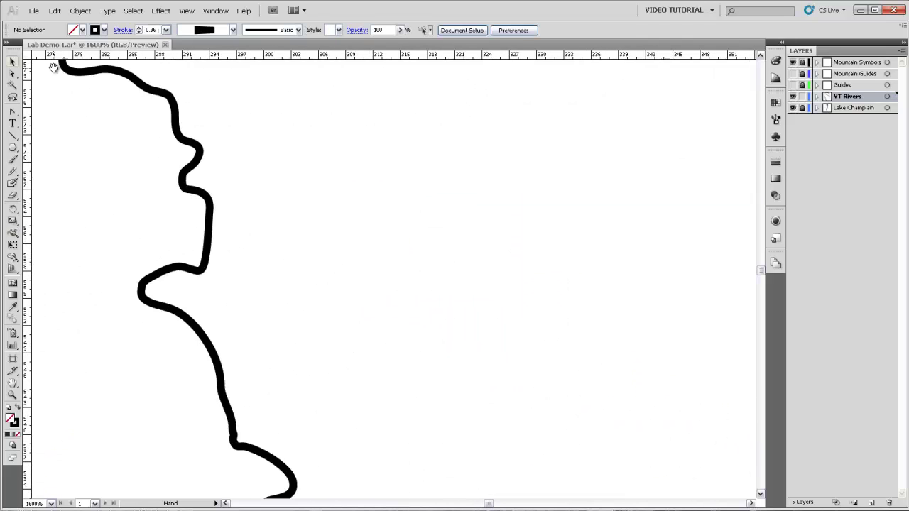
{"action": "left_click_drag", "start_coordinate": [258, 493], "coordinate": [142, 48]}
{"action": "left_click_drag", "start_coordinate": [442, 239], "coordinate": [106, 160]}
{"action": "left_click_drag", "start_coordinate": [426, 234], "coordinate": [171, 212]}
{"action": "left_click_drag", "start_coordinate": [445, 262], "coordinate": [245, 510]}
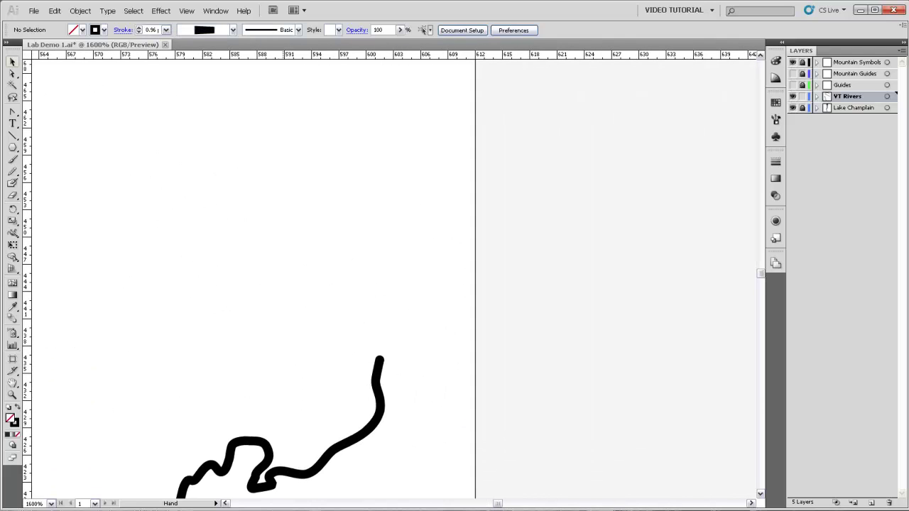
{"action": "left_click", "coordinate": [381, 416]}
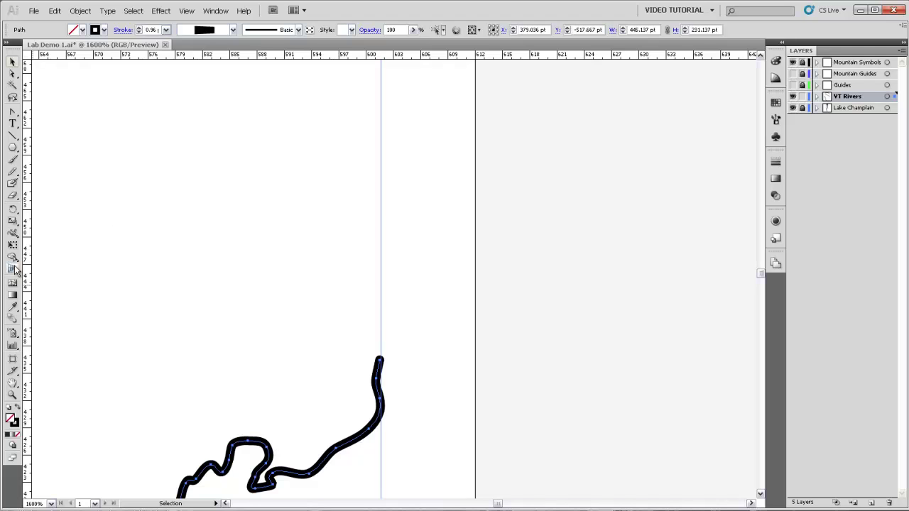
{"action": "left_click", "coordinate": [13, 234]}
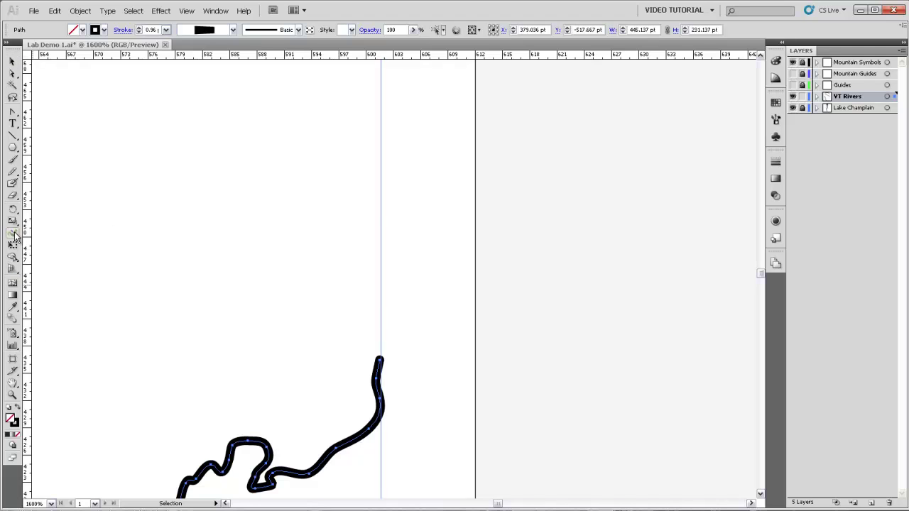
{"action": "double_click", "coordinate": [380, 361]}
{"action": "type", "text": ".25"}
{"action": "key", "text": "Return"}
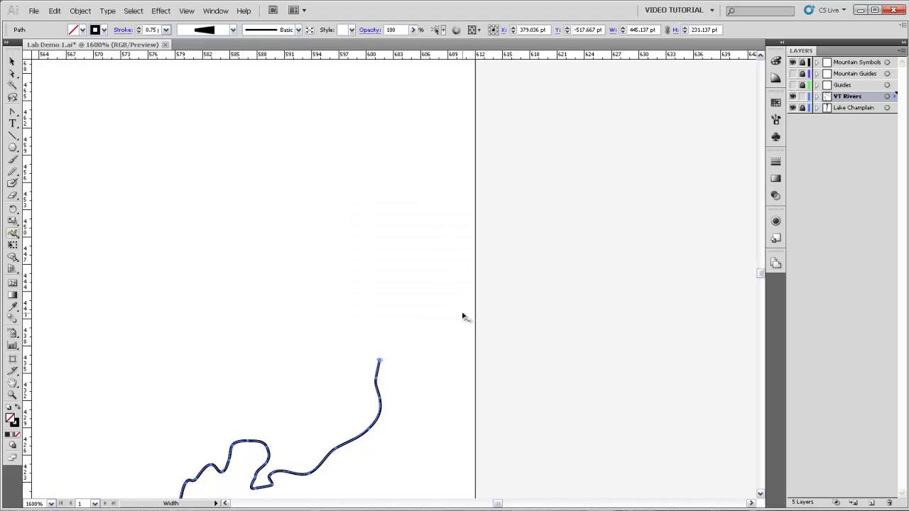
- Deselect the middle river and compare its tapering stroke with the other rivers across the map
{"action": "key", "text": "v"}
{"action": "left_click", "coordinate": [476, 390]}
{"action": "left_click", "coordinate": [249, 353], "text": "ctrl+alt"}
{"action": "left_click", "coordinate": [248, 352], "text": "ctrl+alt"}
{"action": "left_click", "coordinate": [248, 353], "text": "ctrl+alt"}
{"action": "left_click", "coordinate": [249, 353], "text": "ctrl+alt"}
{"action": "left_click", "coordinate": [249, 353], "text": "ctrl+alt"}
{"action": "left_click", "coordinate": [248, 353], "text": "ctrl+alt"}
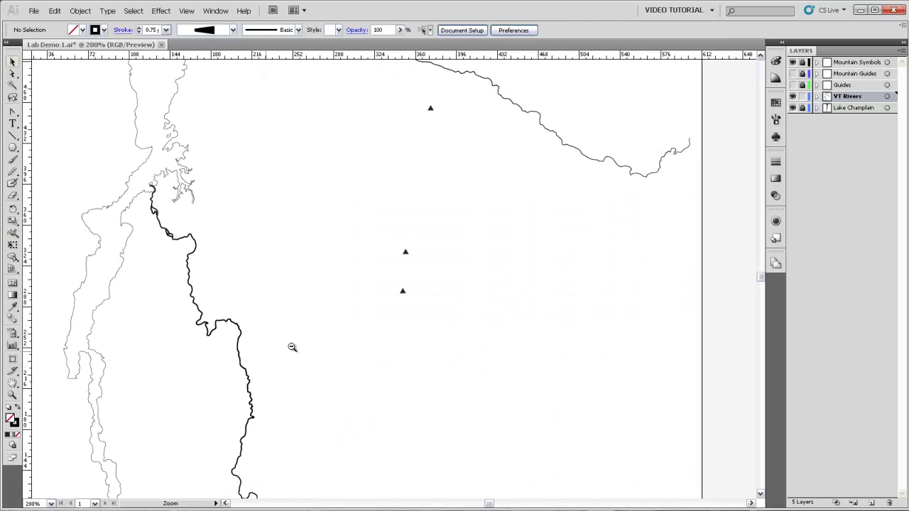
{"action": "left_click_drag", "start_coordinate": [288, 158], "coordinate": [377, 364]}
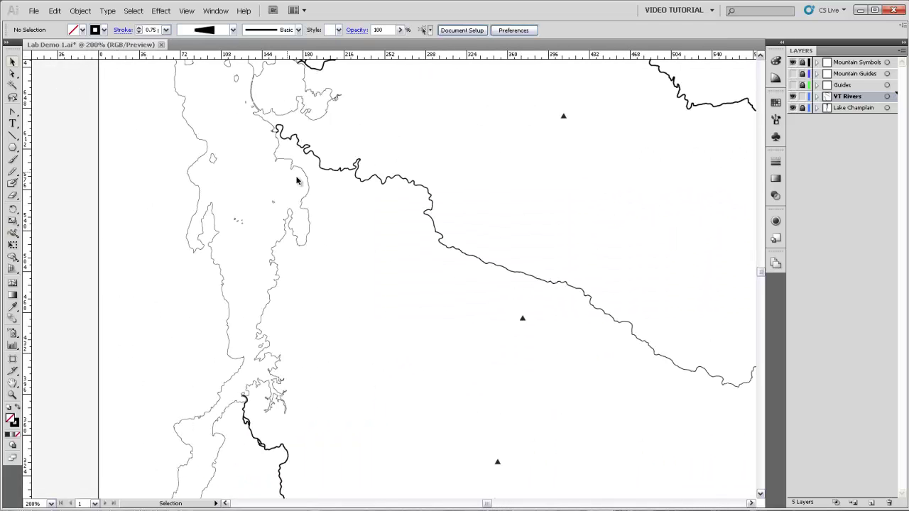
{"action": "key", "text": "z"}
{"action": "left_click", "coordinate": [435, 288], "text": "alt"}
{"action": "scroll", "coordinate": [381, 318], "scroll_direction": "up", "scroll_amount": 3}
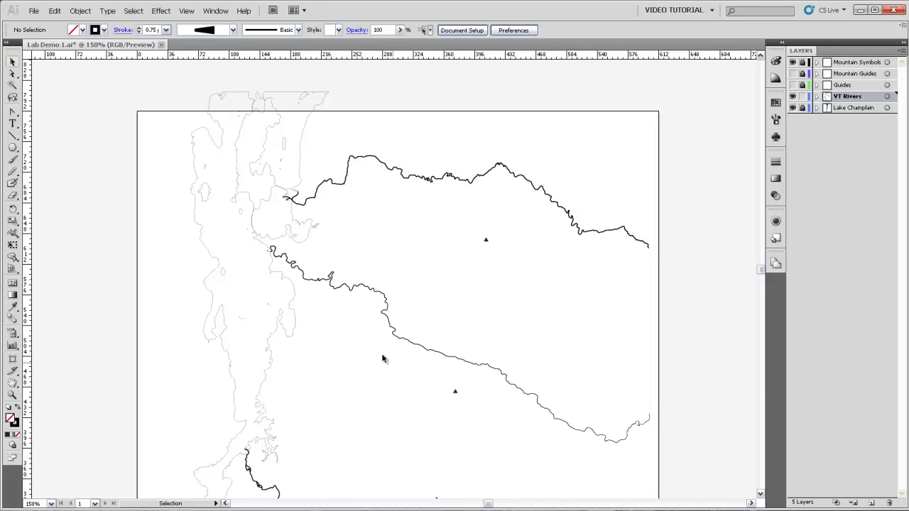
{"action": "left_click_drag", "start_coordinate": [282, 417], "coordinate": [263, 305]}
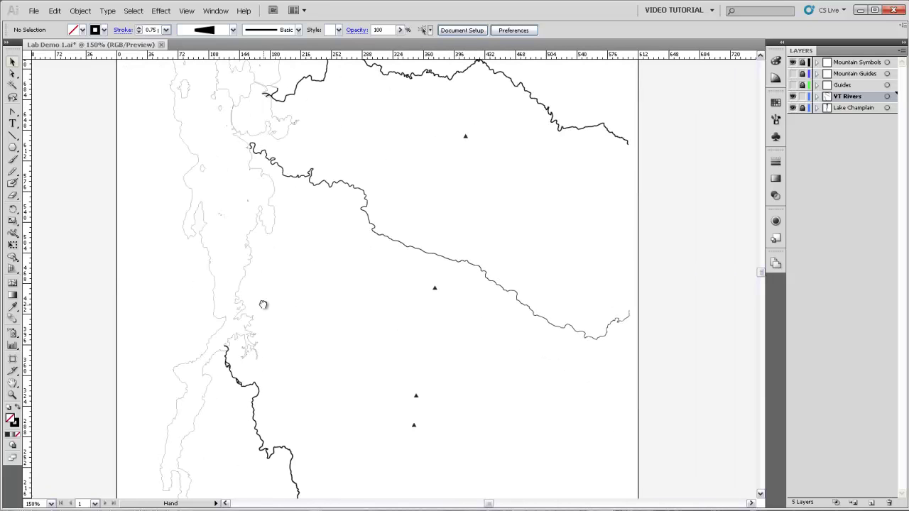